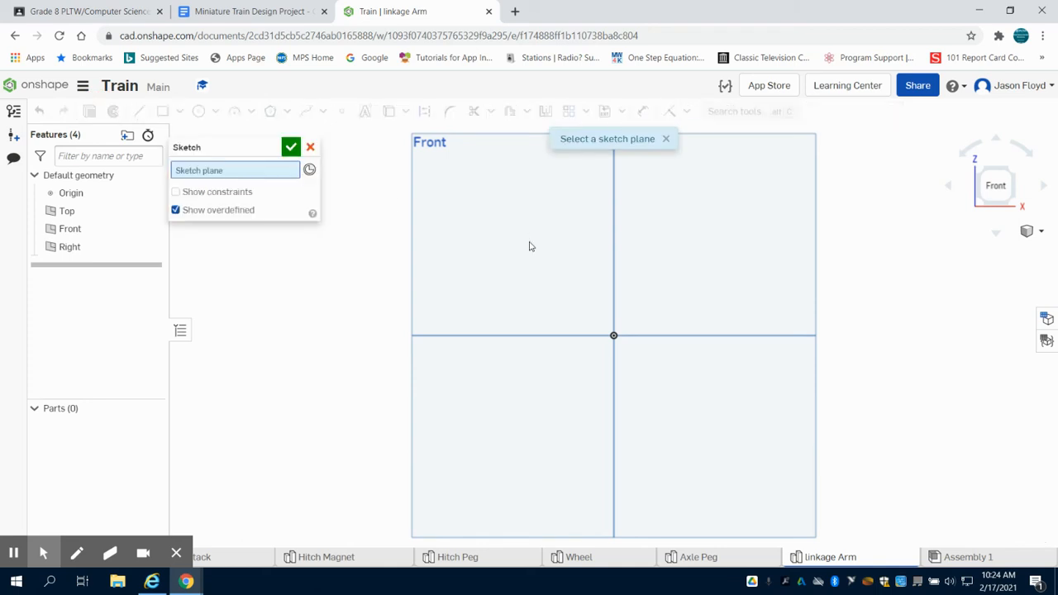
Start the sketch on the Front plane and draw a 0.375 in diameter circle centred on the origin.
click(530, 245)
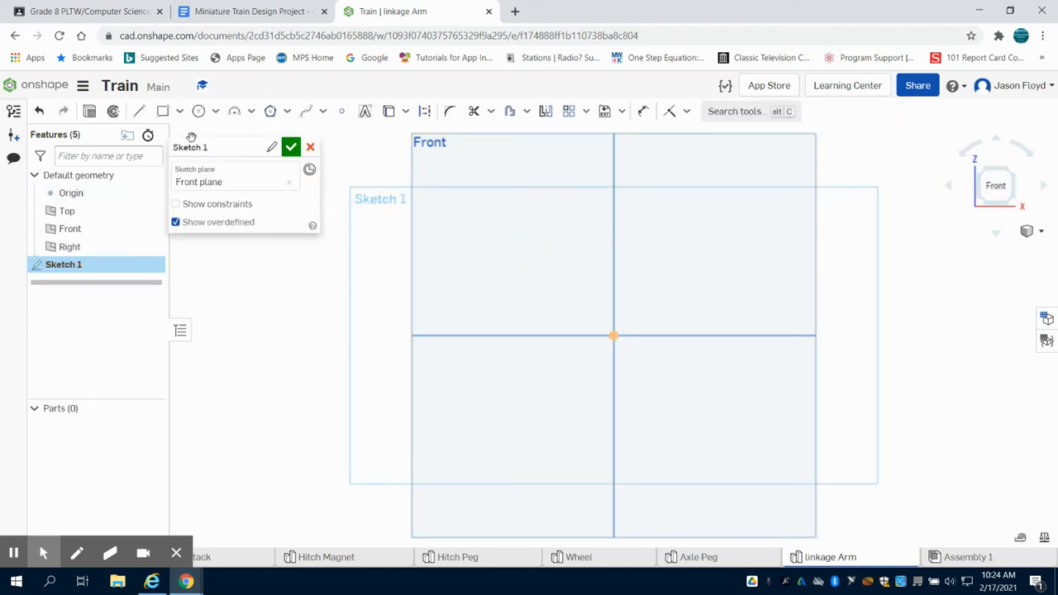
click(199, 111)
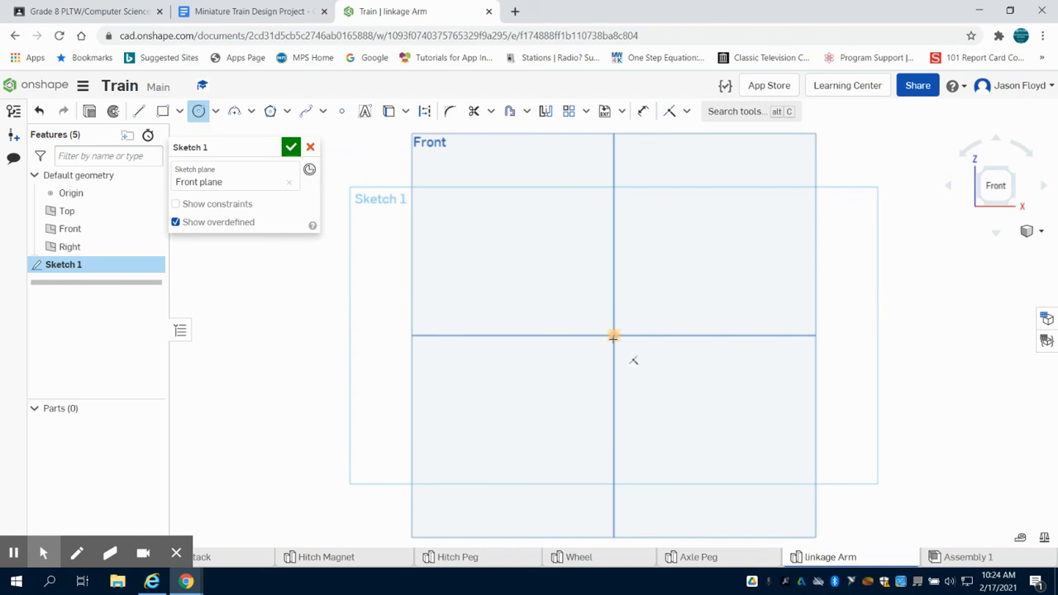
click(613, 336)
click(609, 294)
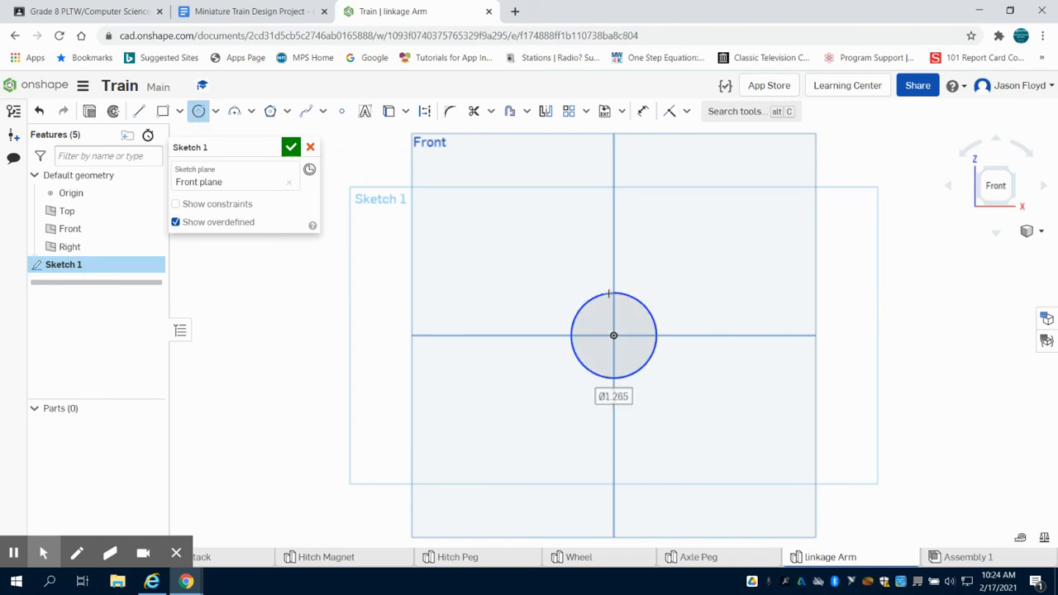
text(.)
key(Return)
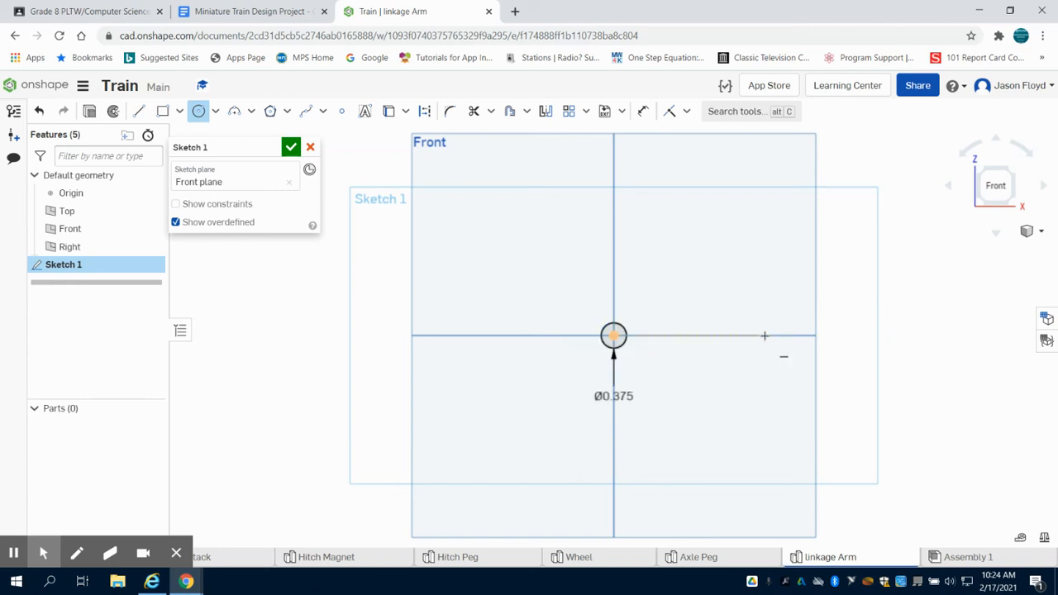
Draw a second 0.375 in diameter circle to the right of the first, centred level with the origin.
click(944, 334)
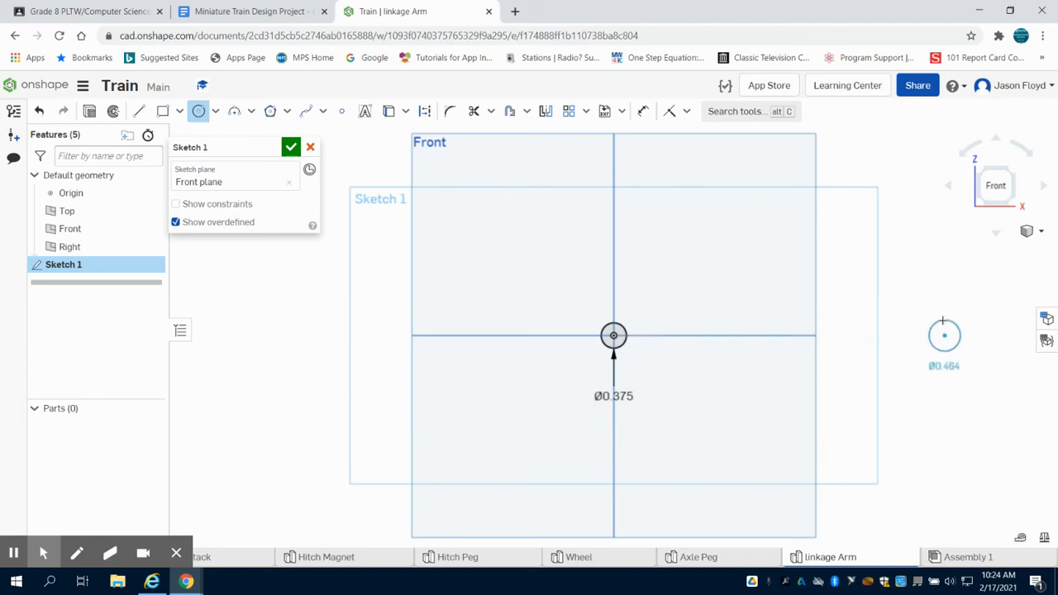
text(375)
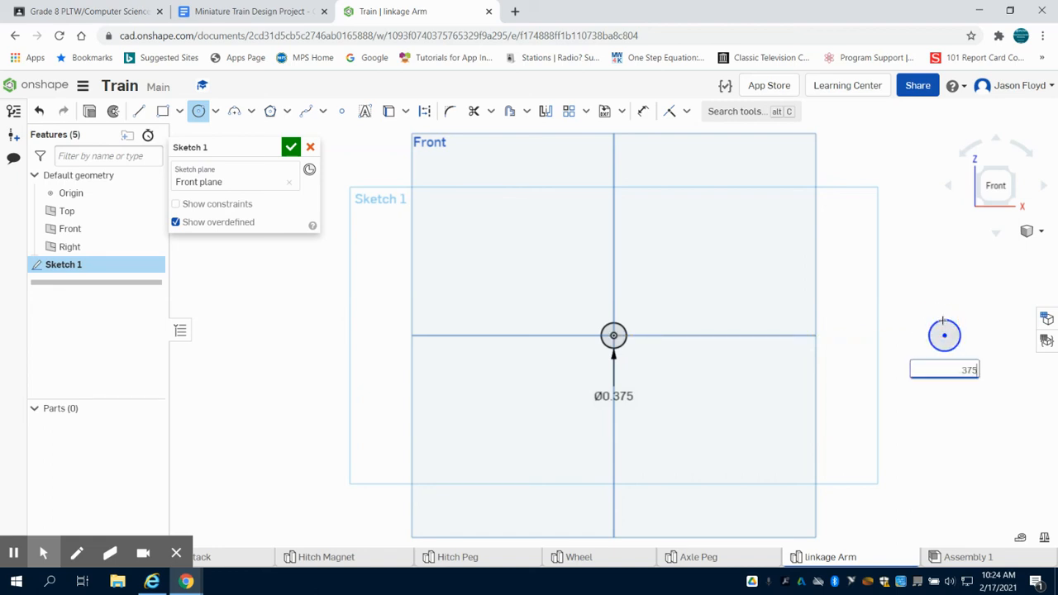
key(Return)
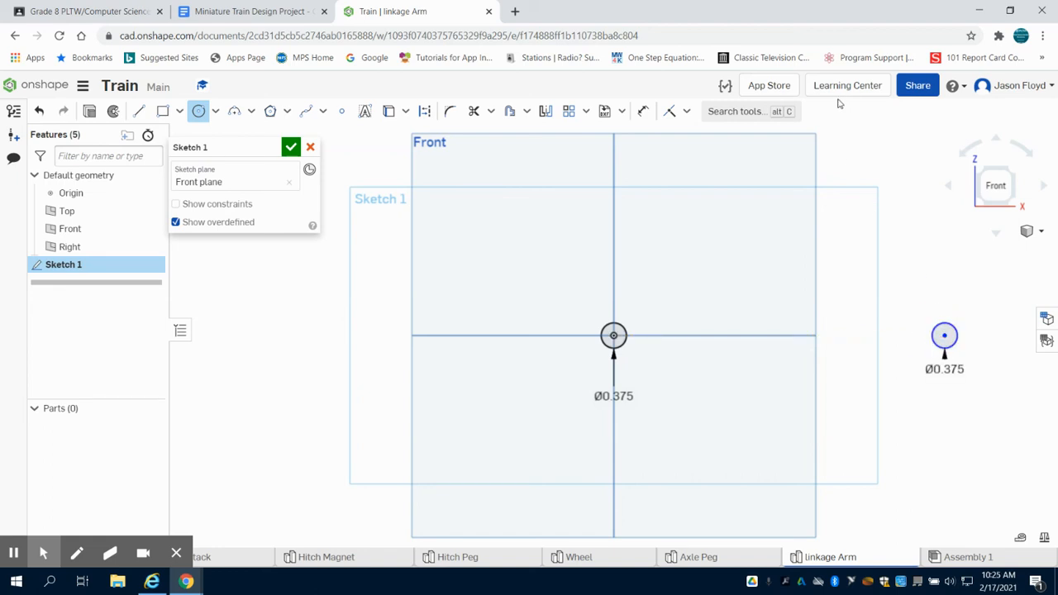
Dimension the distance between the two circle centres as 3.5 in.
click(641, 110)
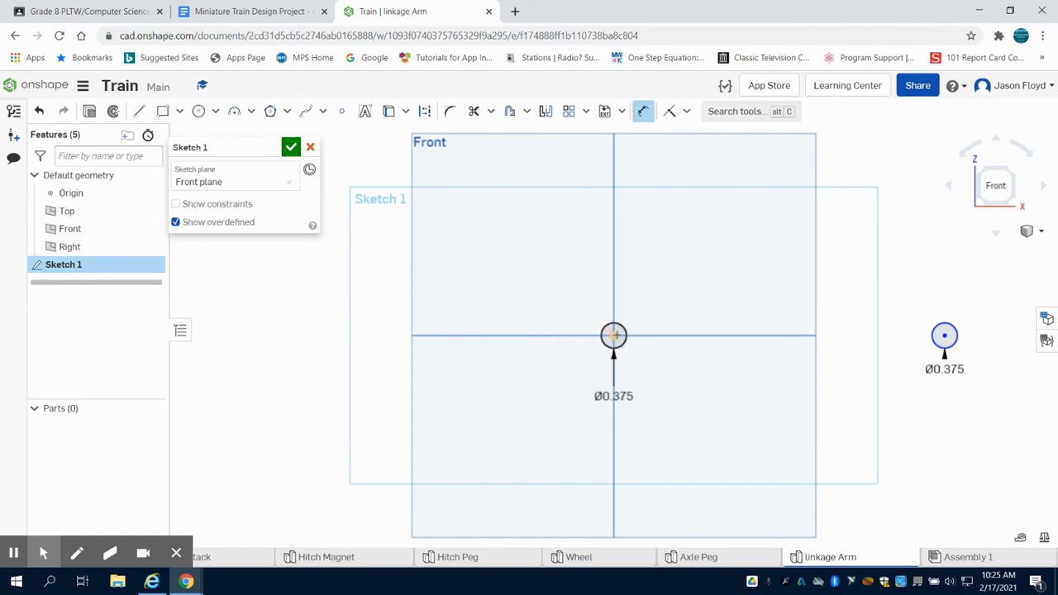
click(943, 335)
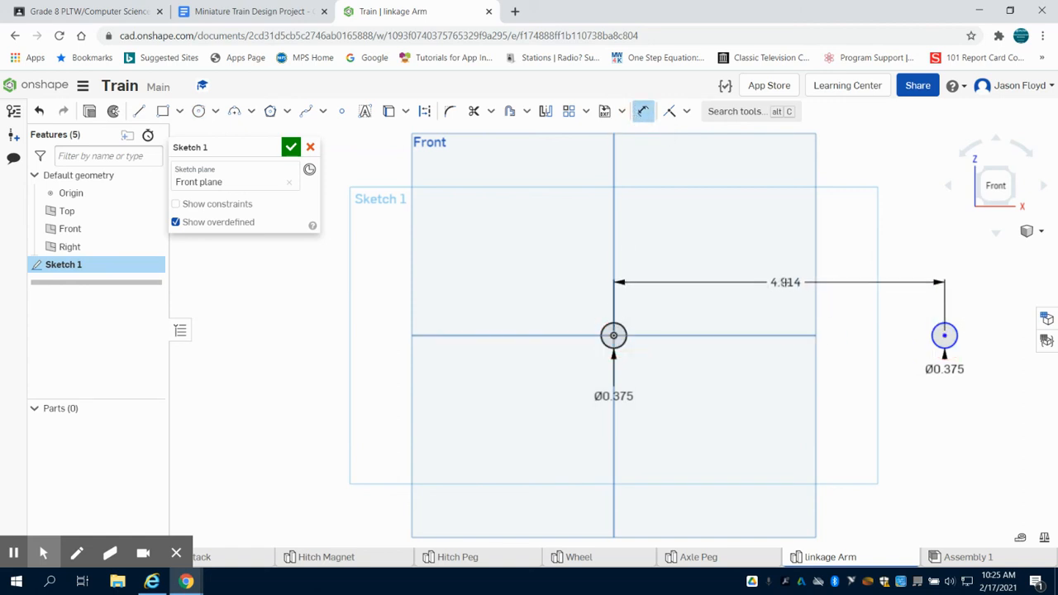
click(786, 282)
text(3.5)
key(Return)
Check the Part #7 Linkage Arm drawing in the Miniature Train Design Project document and return to the Onshape sketch.
click(243, 10)
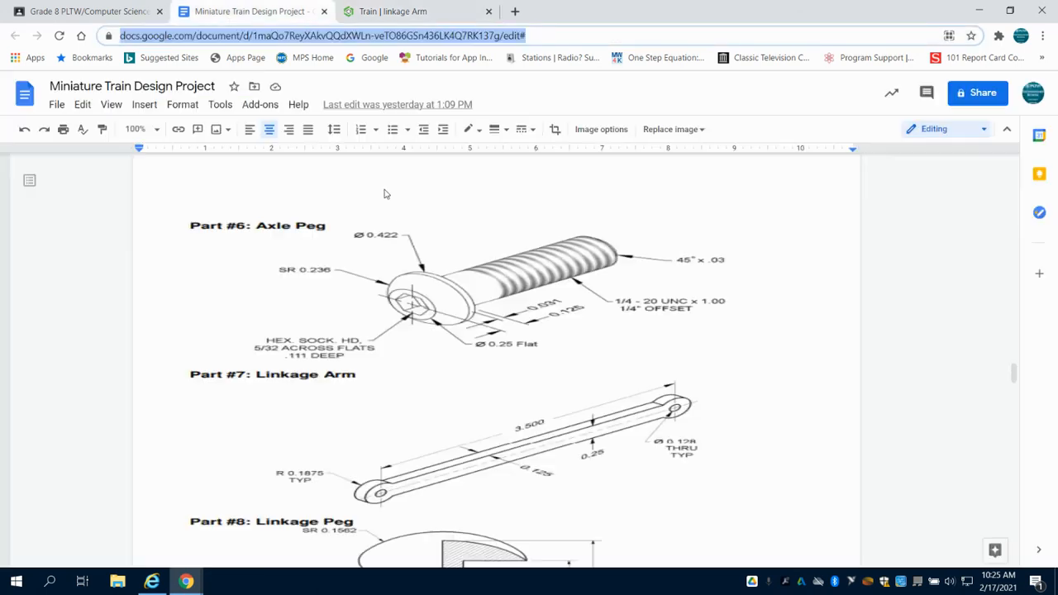
scroll(358, 339, down, 2)
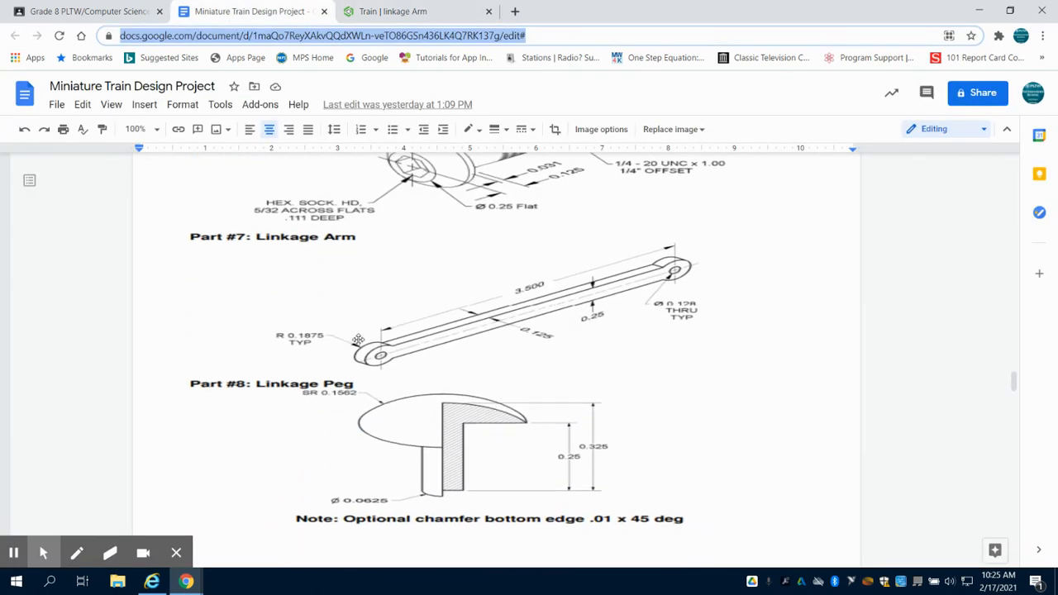
click(427, 9)
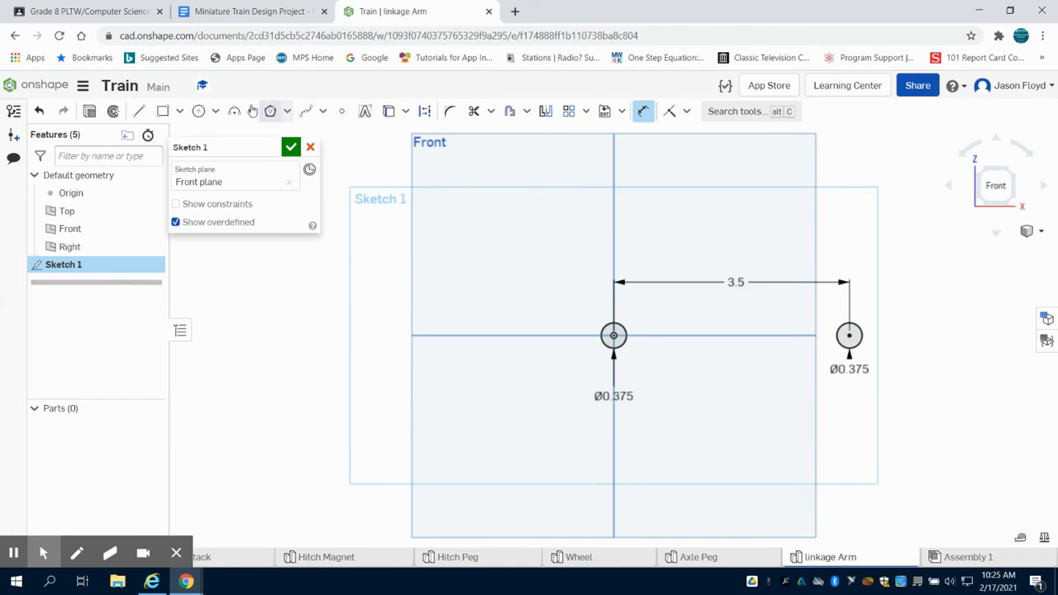
Draw a 1.5 in horizontal line between the circles, slightly above the horizontal axis.
click(138, 111)
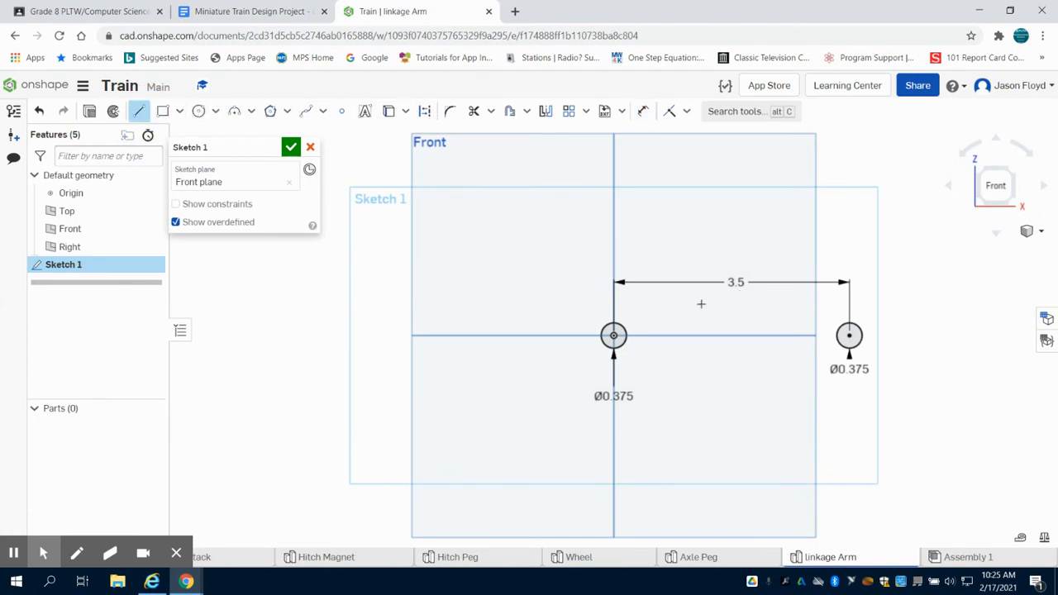
click(681, 321)
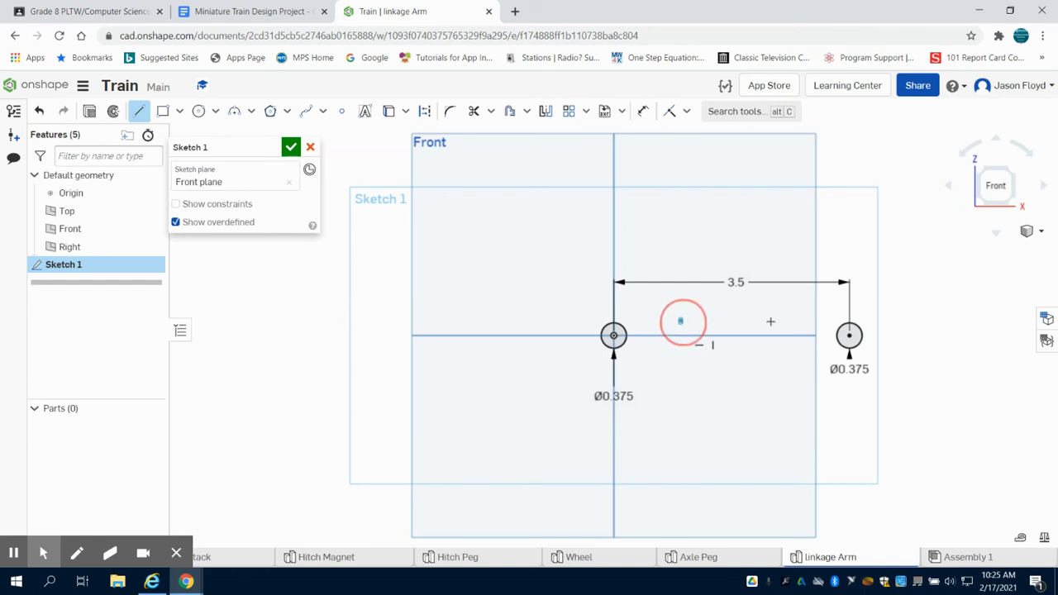
click(770, 320)
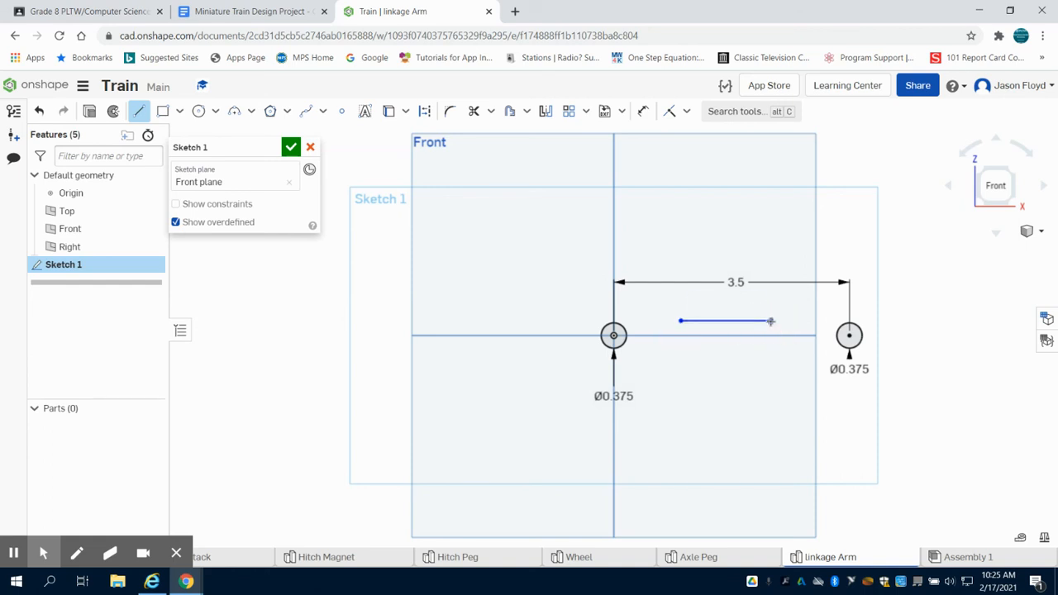
text(1.5)
key(Return)
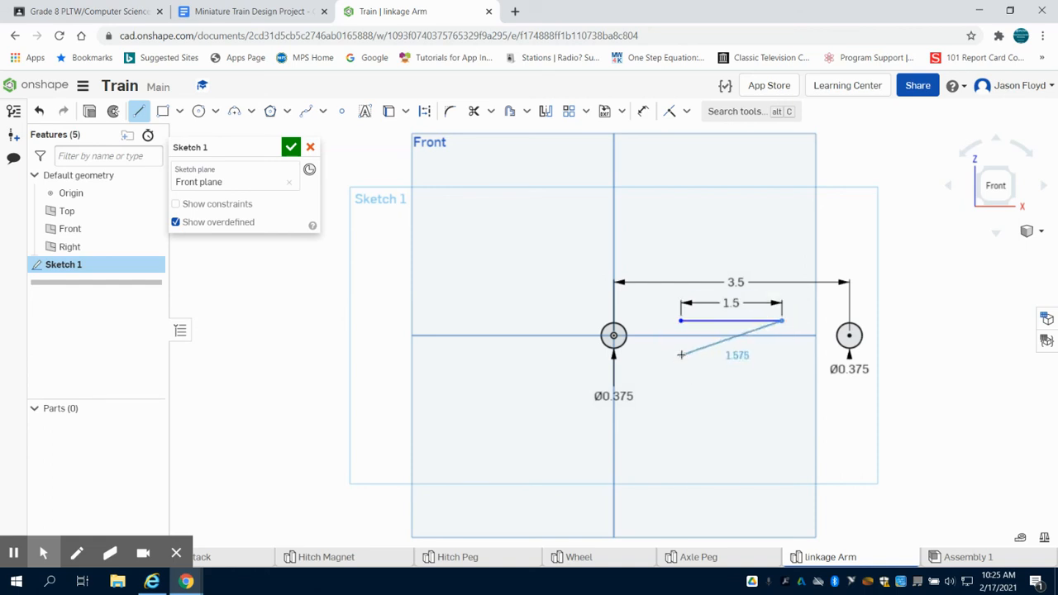
key(Escape)
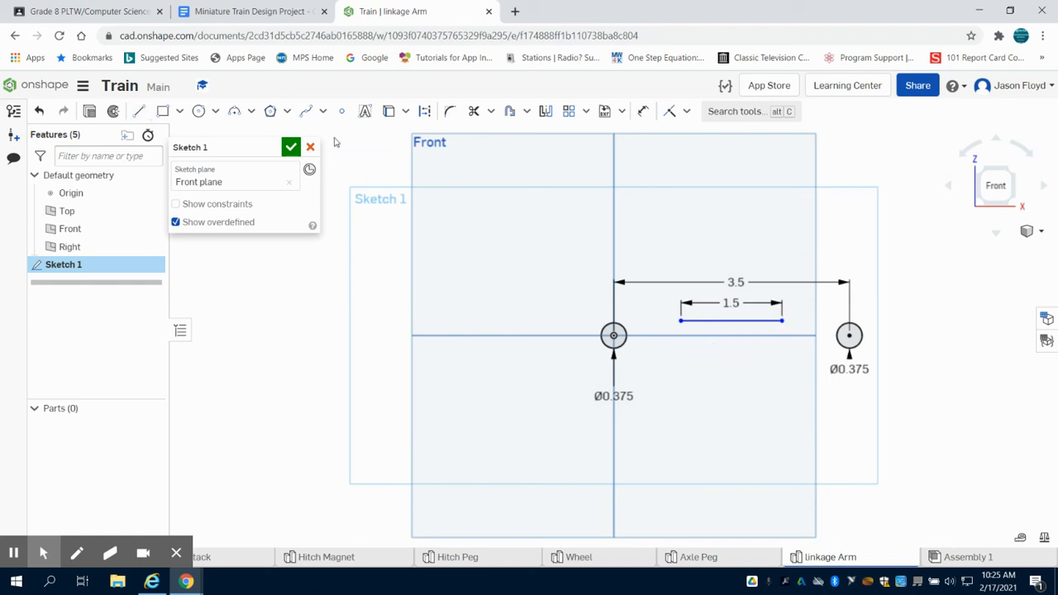
Draw a second 1.5 in horizontal line between the circles, slightly below the horizontal axis.
click(139, 111)
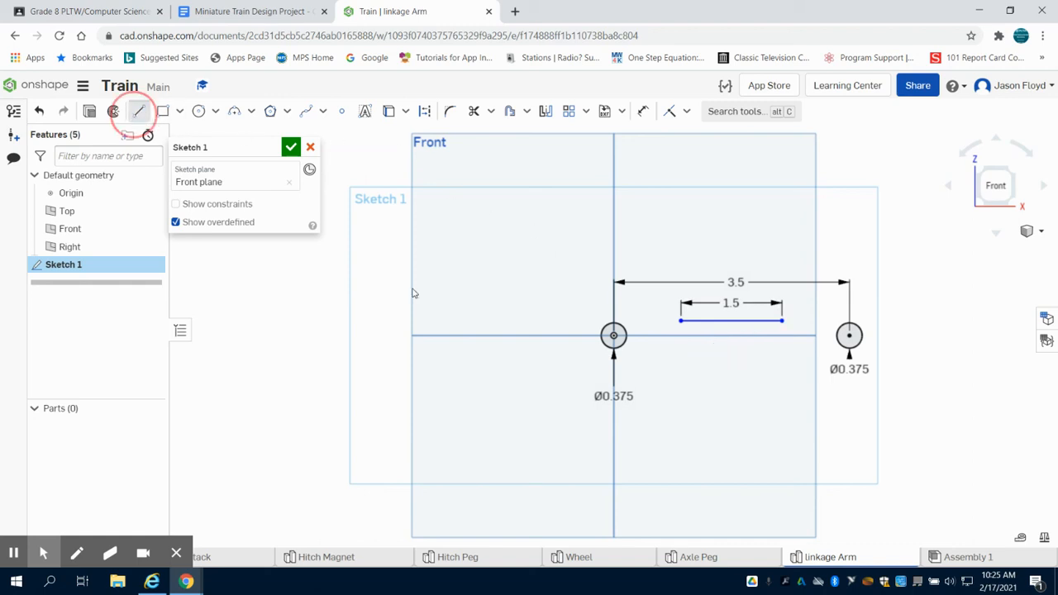
click(675, 348)
click(737, 348)
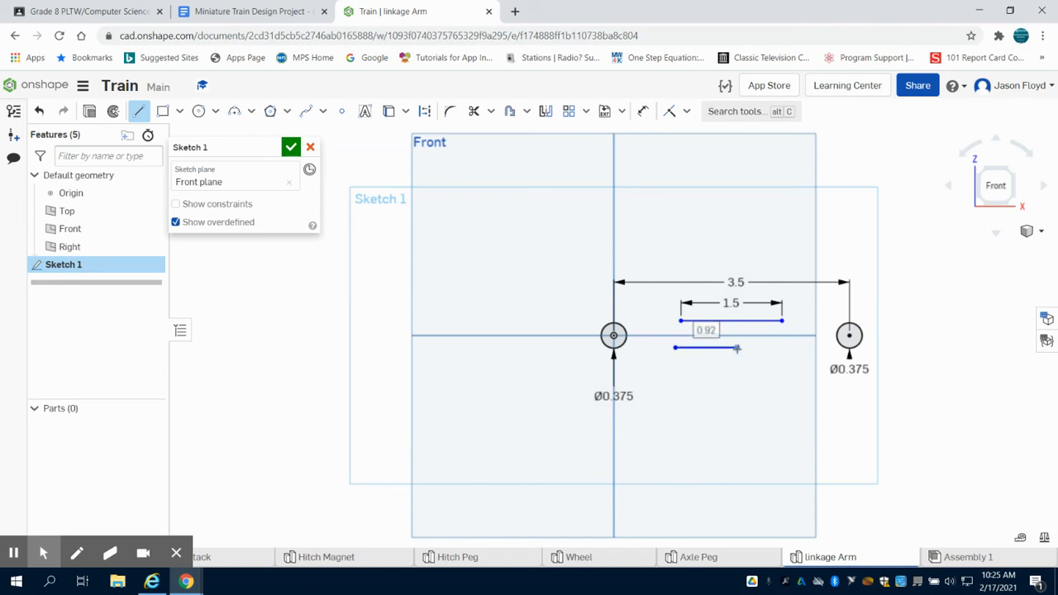
text(1.5)
key(Return)
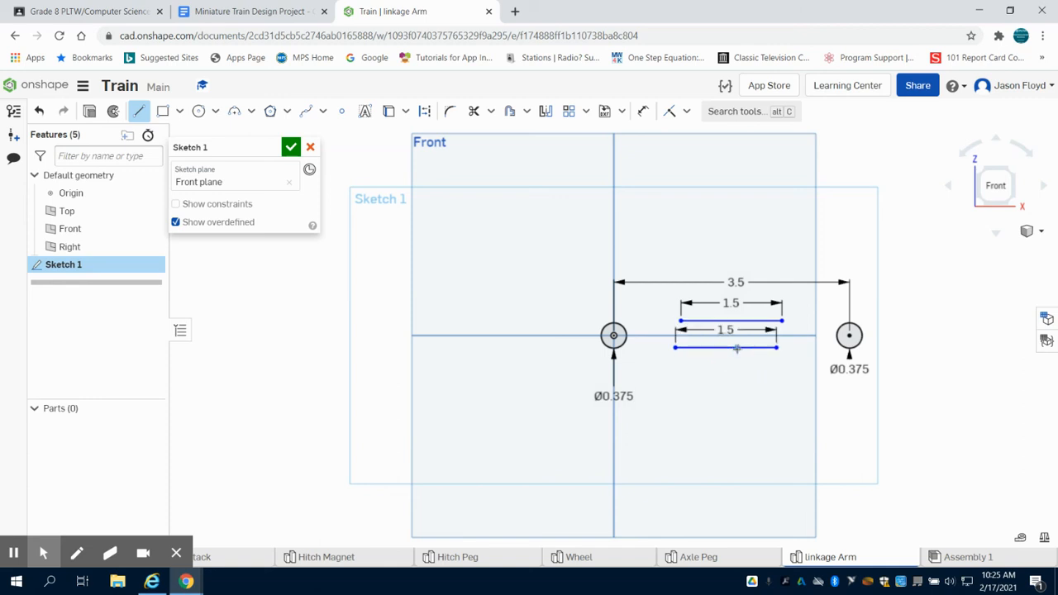
right_click(798, 348)
click(825, 350)
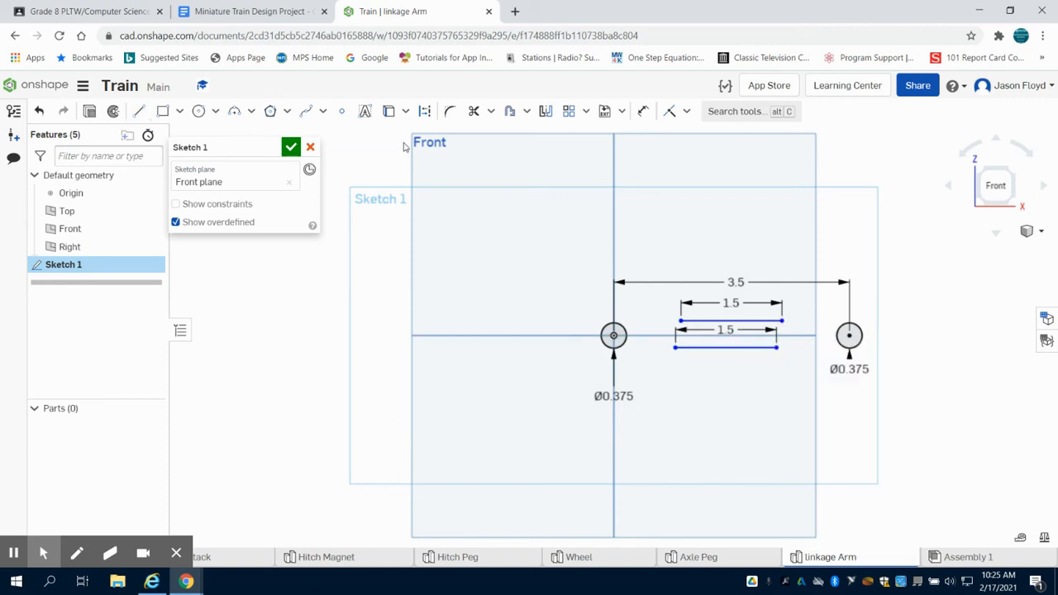
Convert both 1.5 in horizontal lines to construction geometry.
click(424, 110)
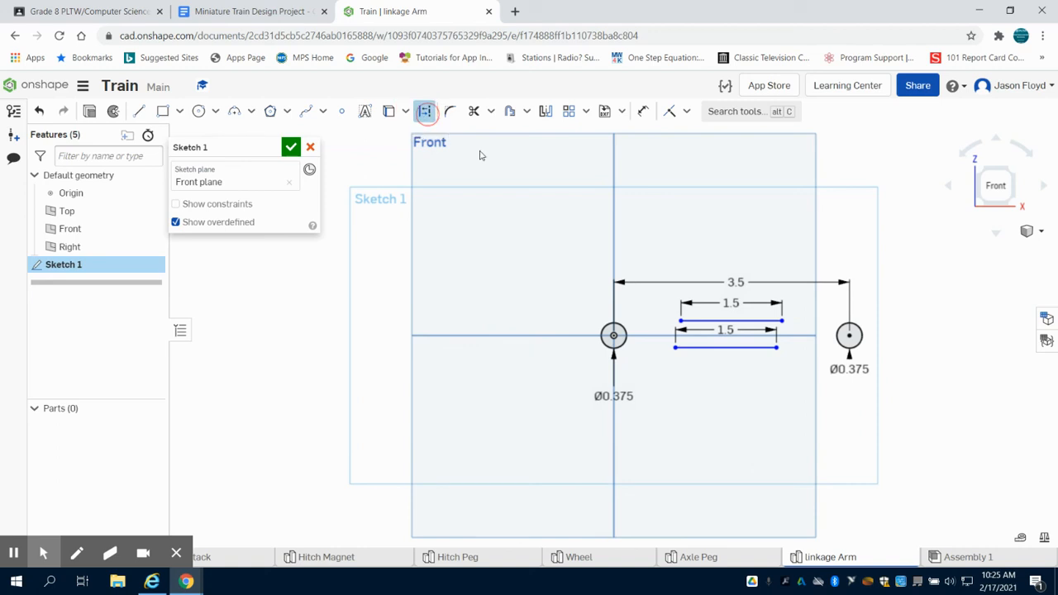
click(715, 321)
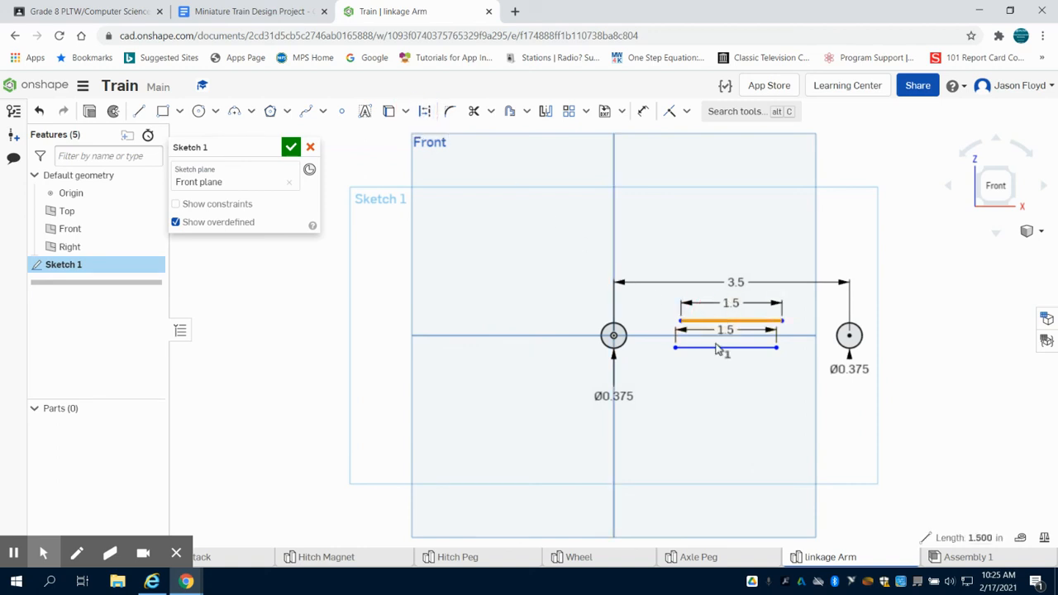
click(717, 347)
scroll(718, 349, up, 5)
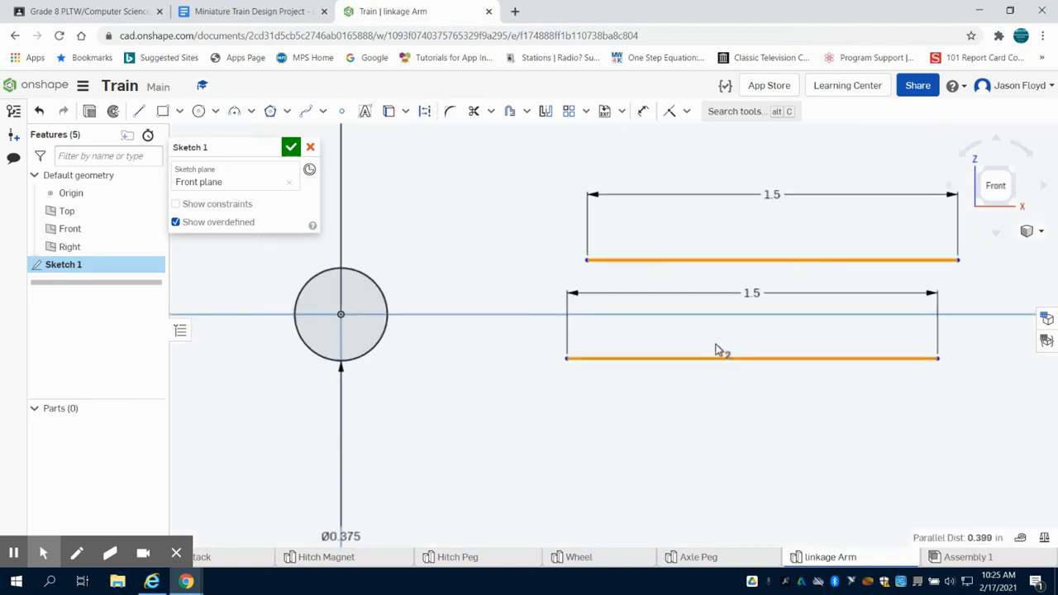
click(424, 111)
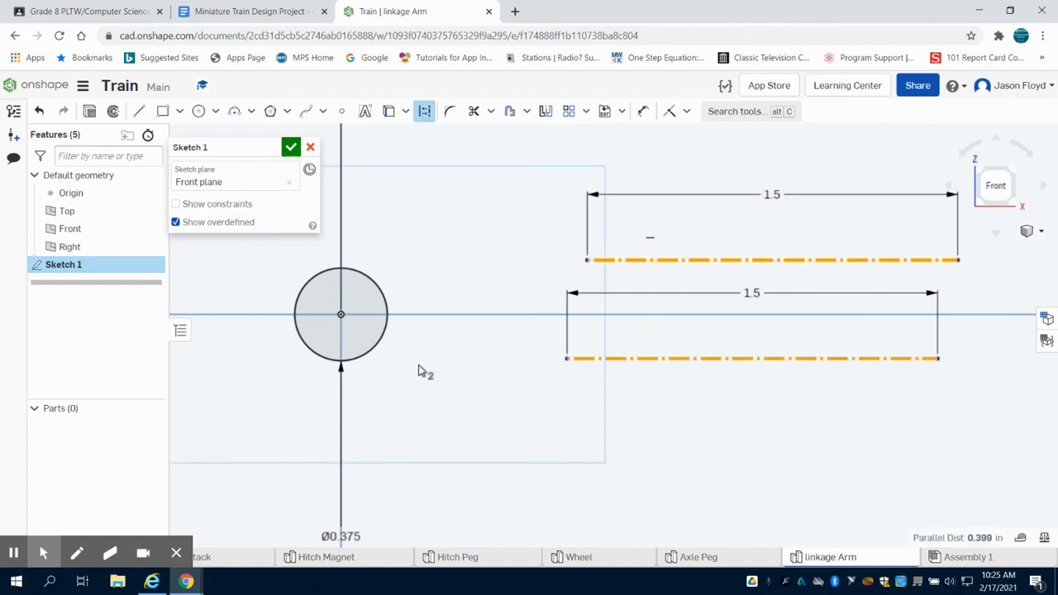
Dimension the upper construction line 0.125 in from the horizontal axis.
click(643, 111)
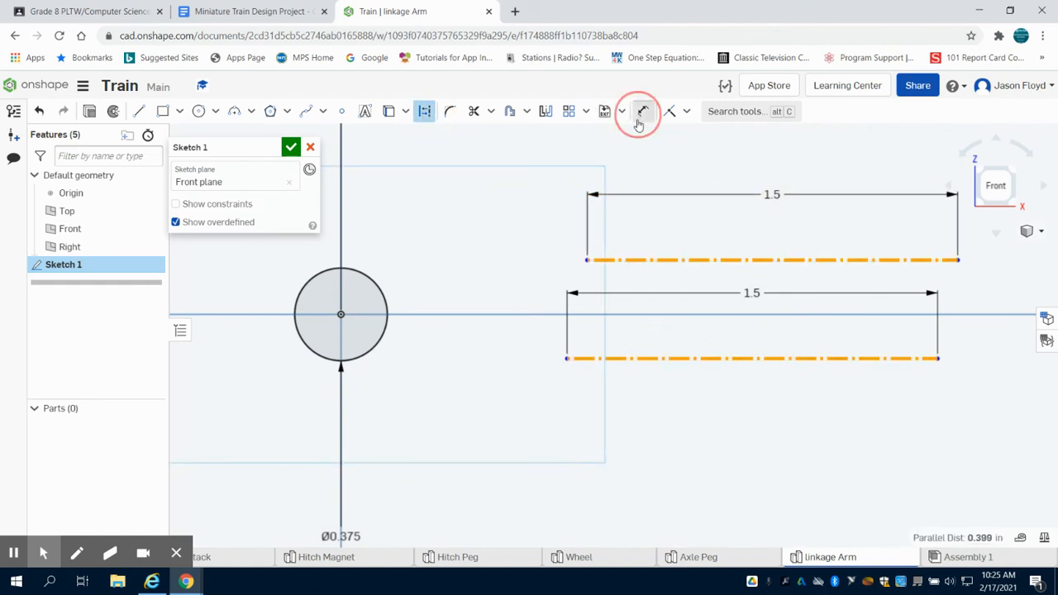
click(663, 261)
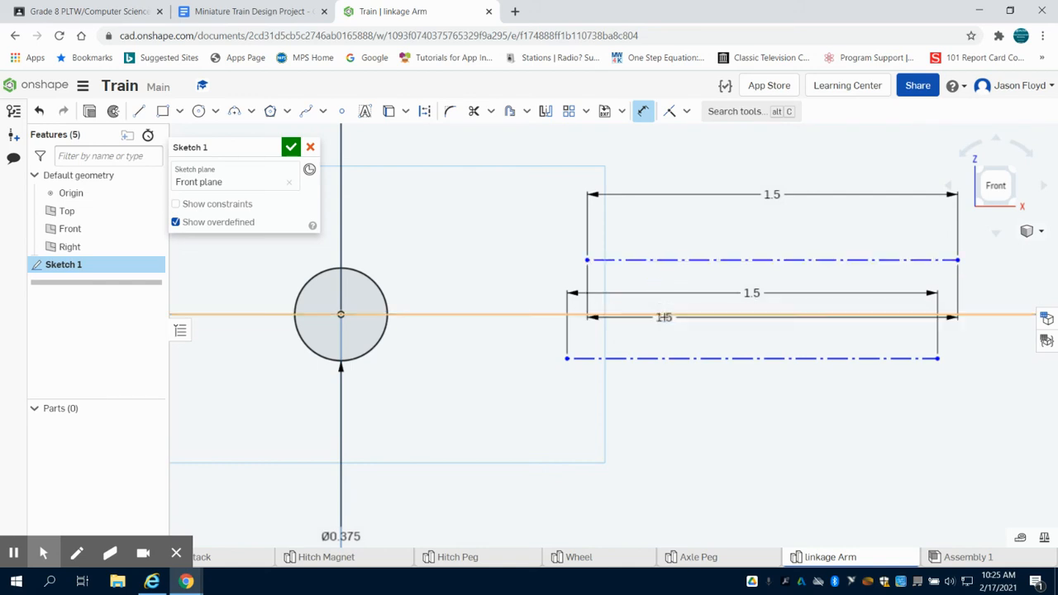
click(664, 313)
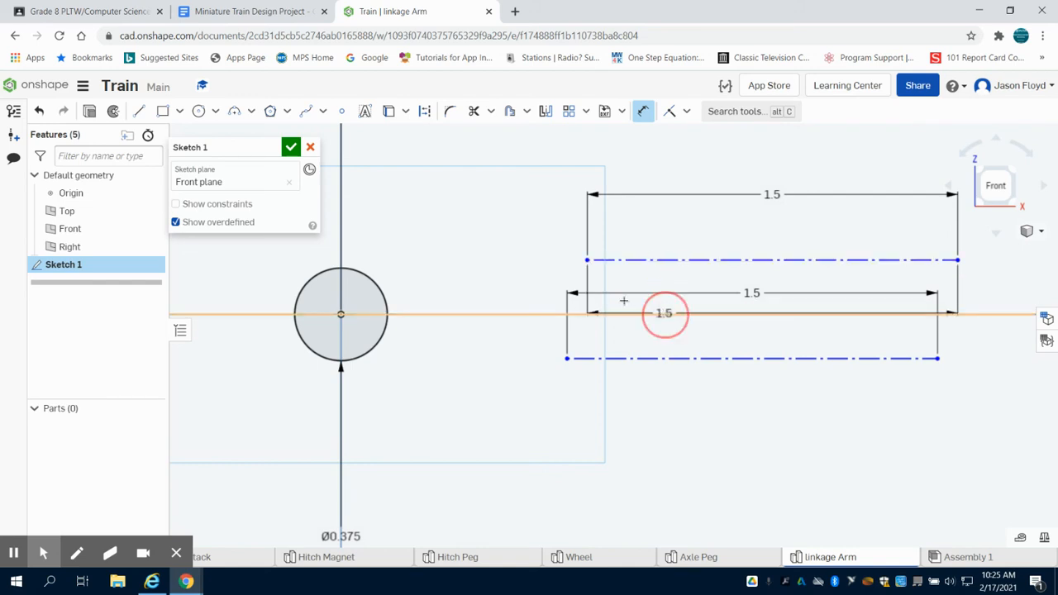
click(532, 289)
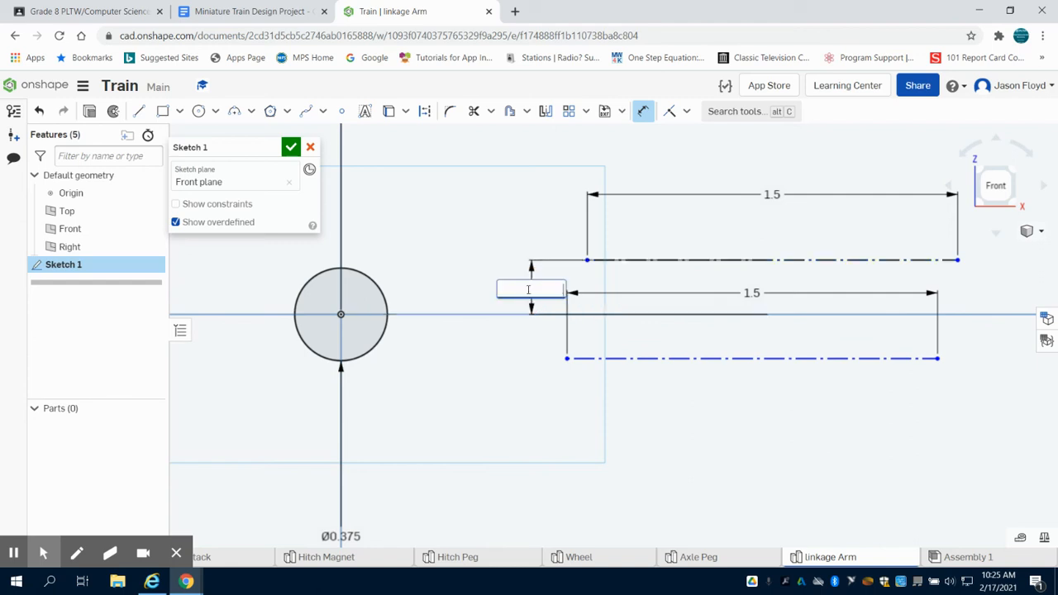
text(0.125)
key(Return)
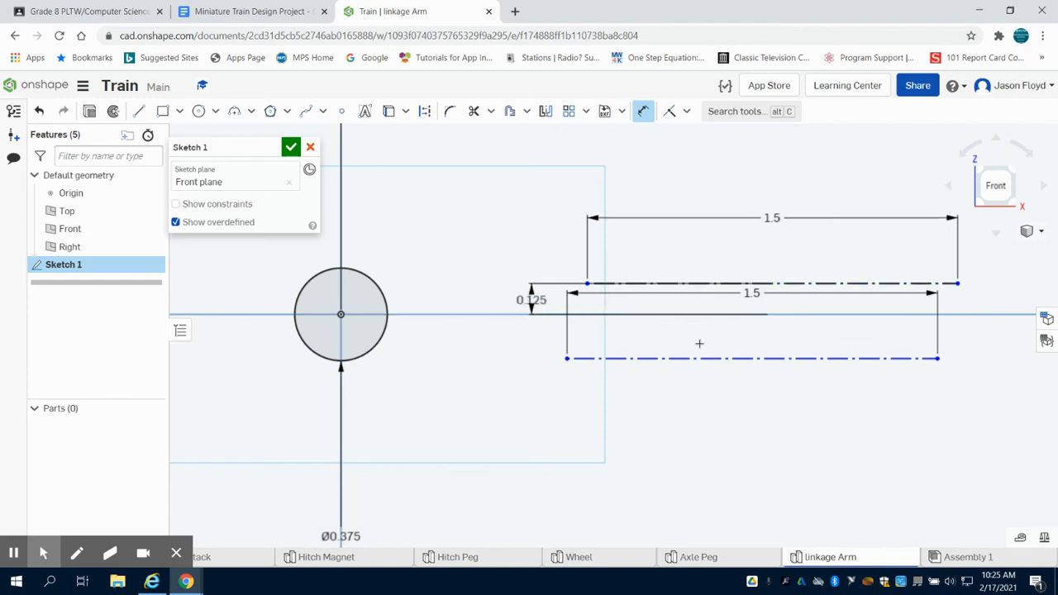
Add a dimension between the lower construction line and the horizontal axis.
click(748, 359)
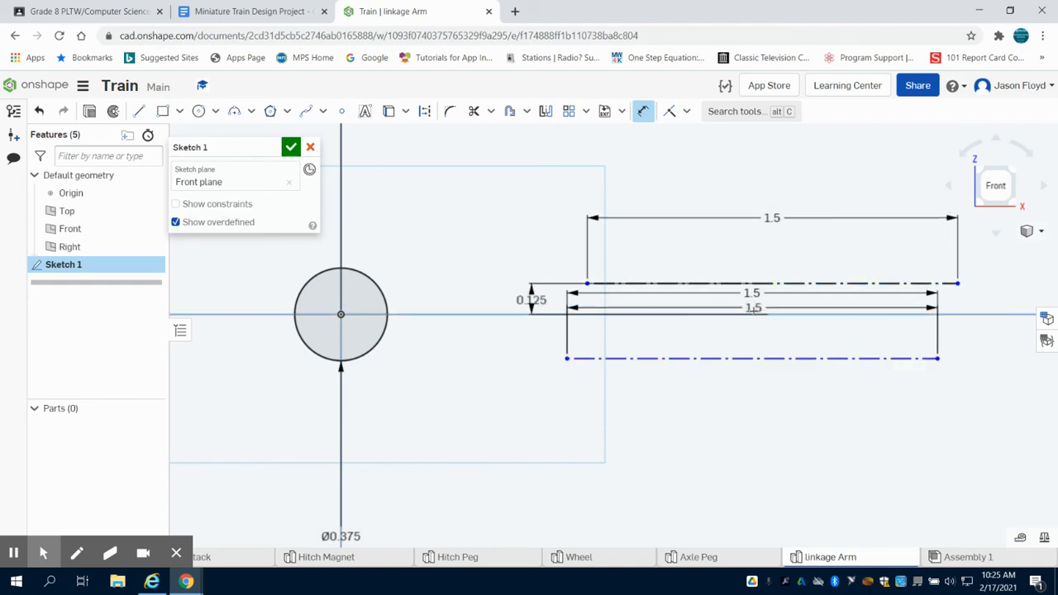
click(754, 314)
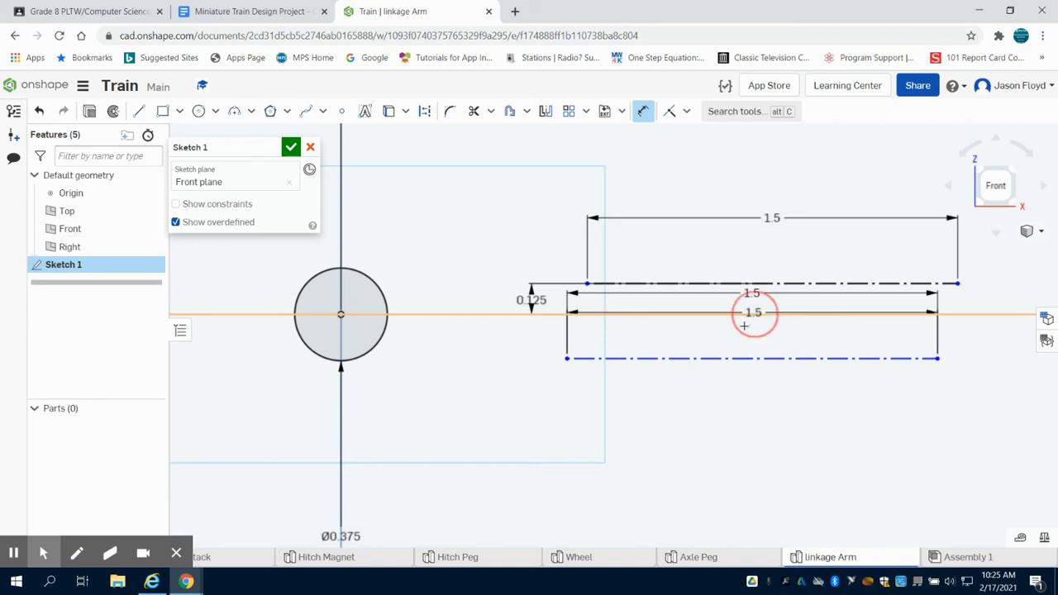
click(735, 329)
Try a value of 125 for the lower line's distance from the axis and undo that change.
text(125)
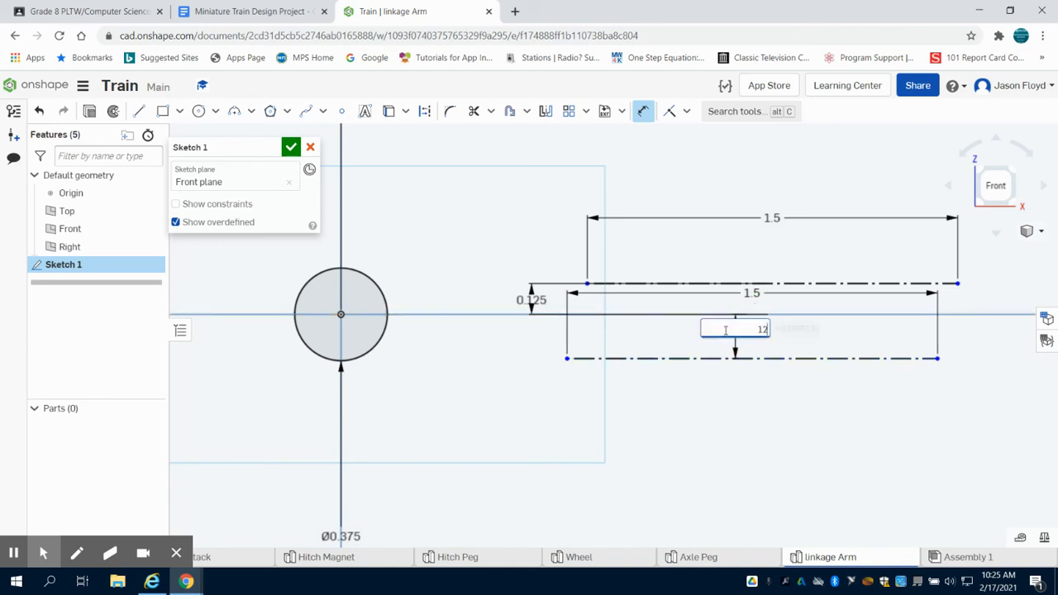
key(Return)
right_click(724, 329)
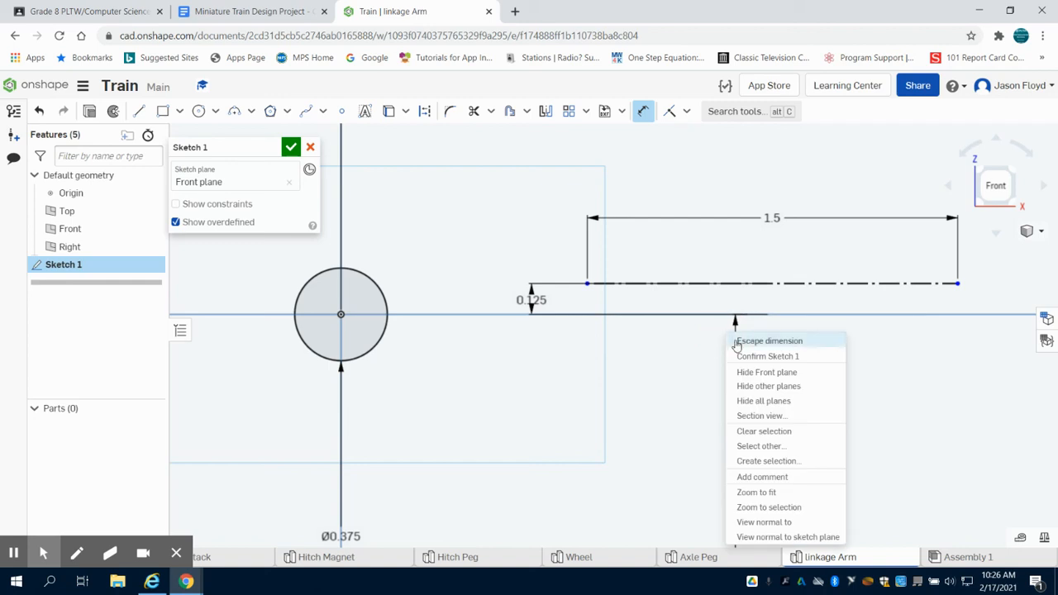
click(736, 342)
key(ctrl+z)
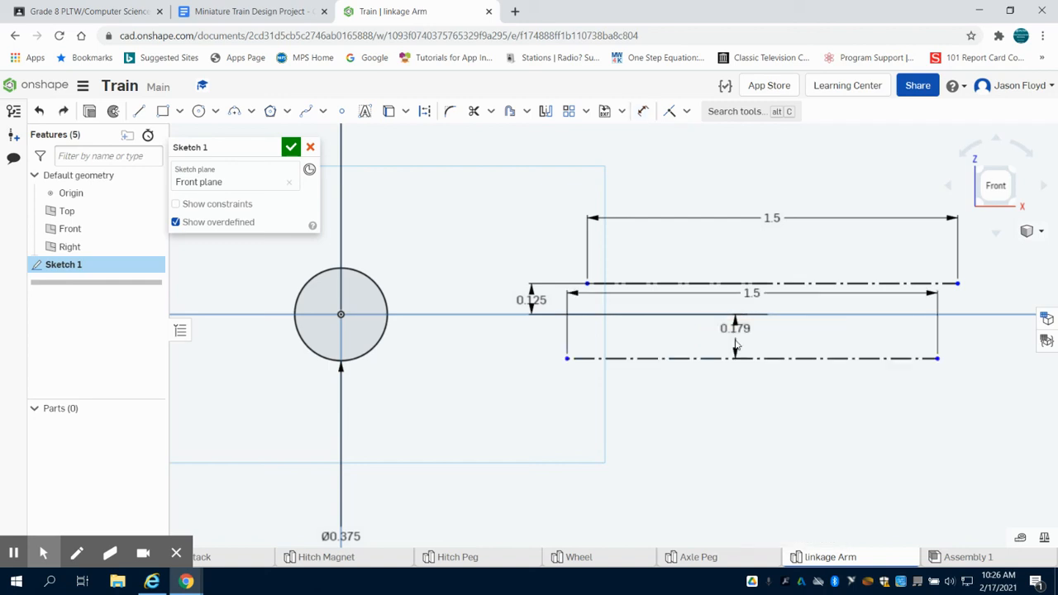
Set the lower construction line's distance from the horizontal axis to 0.125 in.
double_click(740, 327)
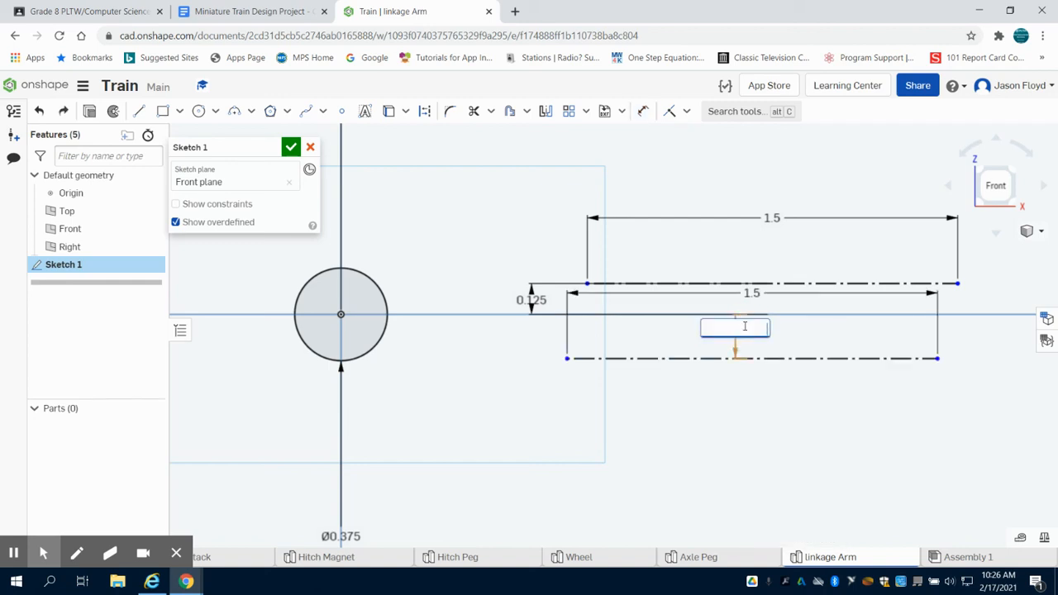
text(125)
key(Return)
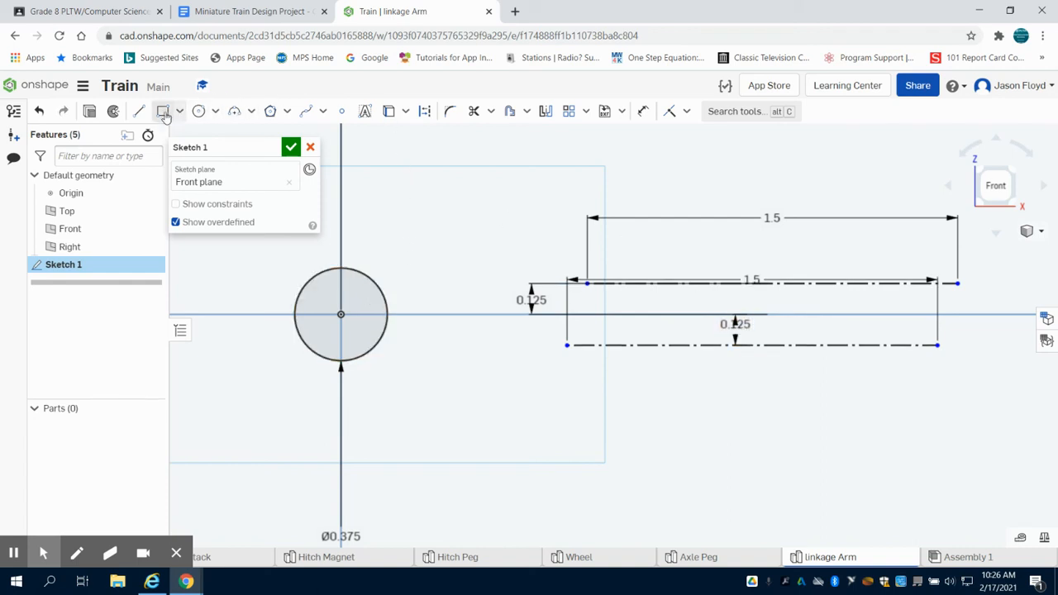
Draw a horizontal line along the lower construction line, connecting the first circle's edge to the second circle's edge.
click(139, 111)
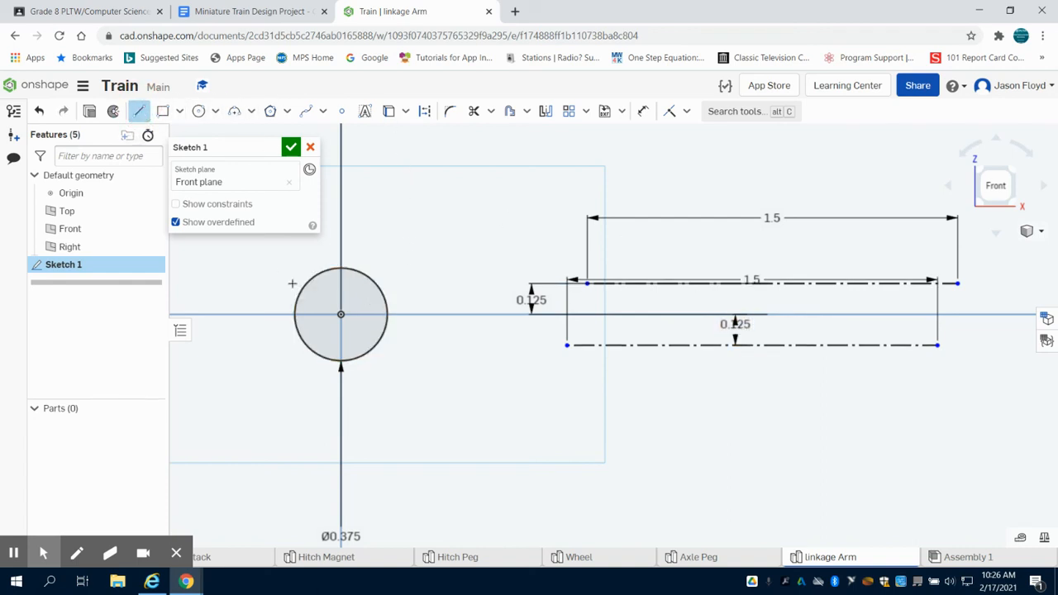
click(376, 347)
scroll(1007, 349, up, 3)
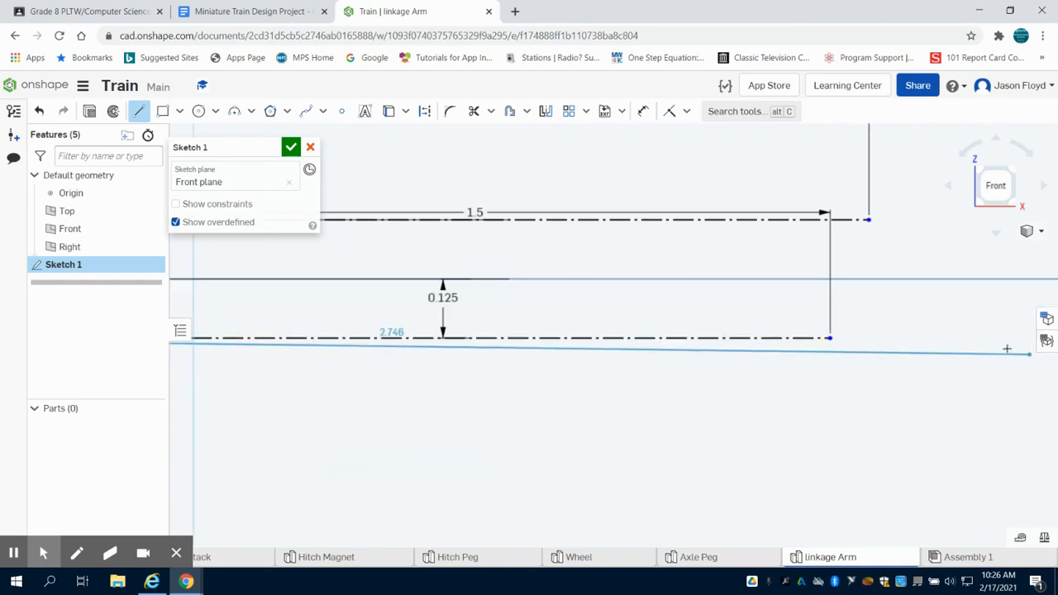
scroll(1006, 349, down, 7)
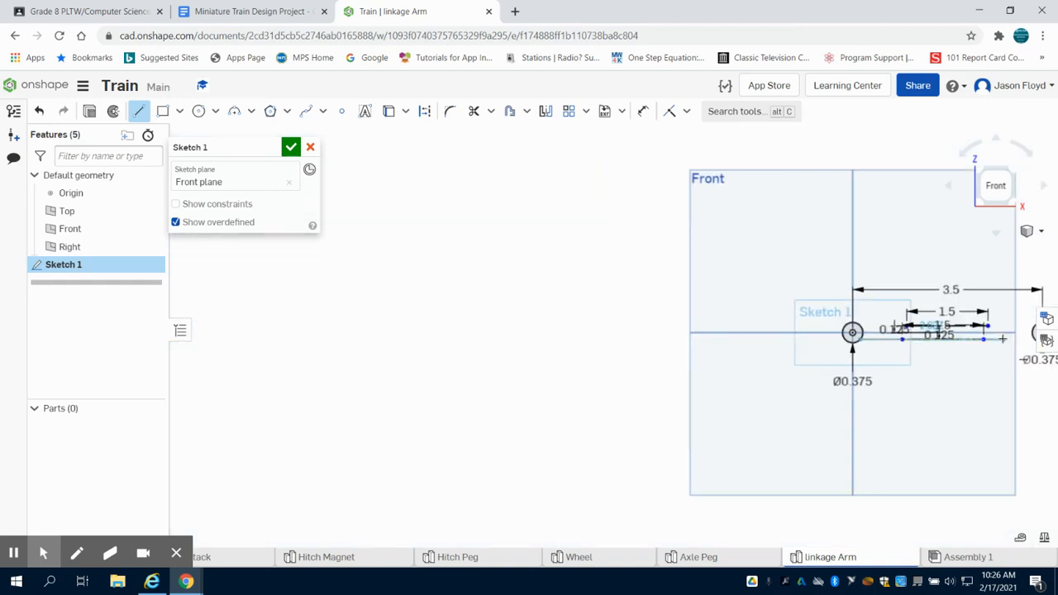
scroll(1003, 338, up, 3)
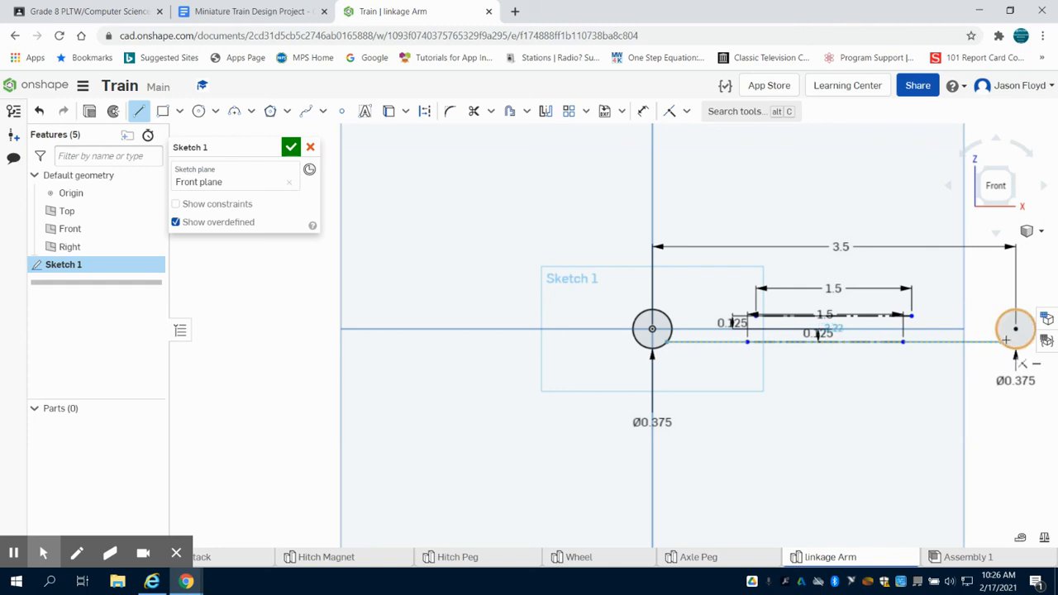
click(1003, 340)
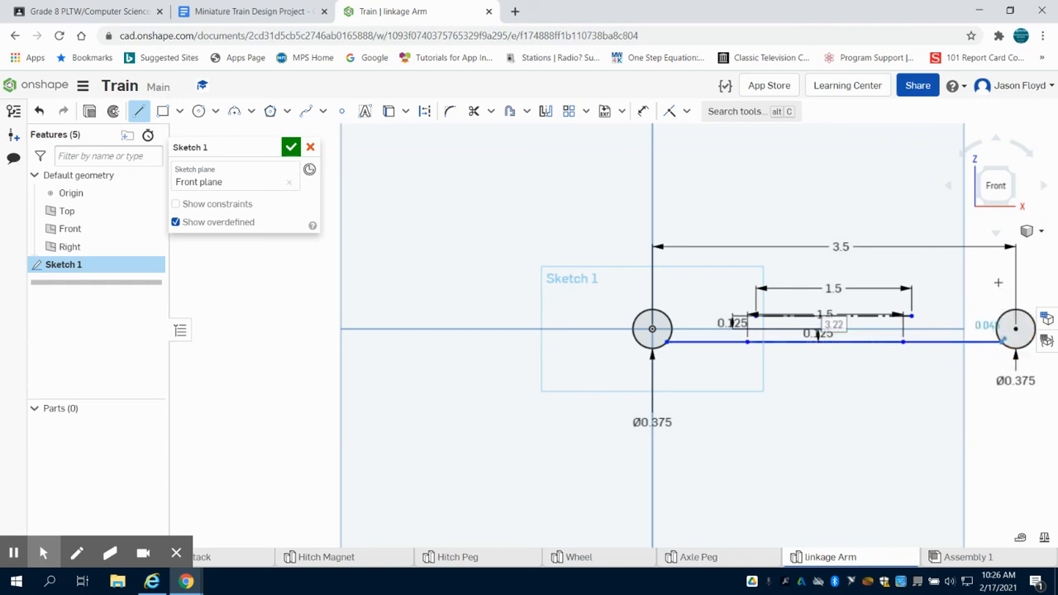
key(Escape)
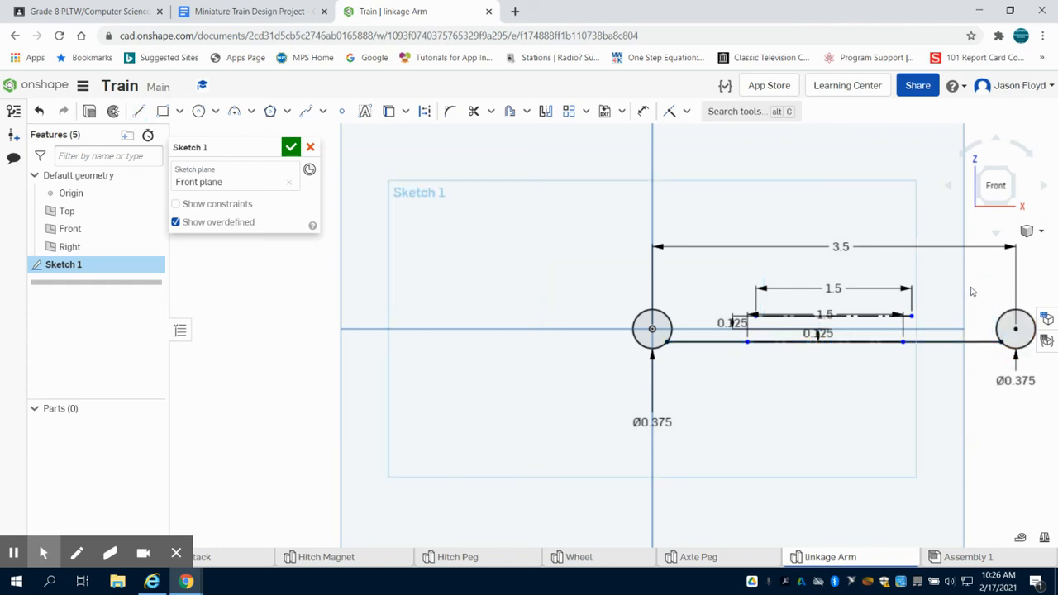
Draw a horizontal line level with the upper construction line, joining the edges of the two circles.
scroll(1021, 347, up, 4)
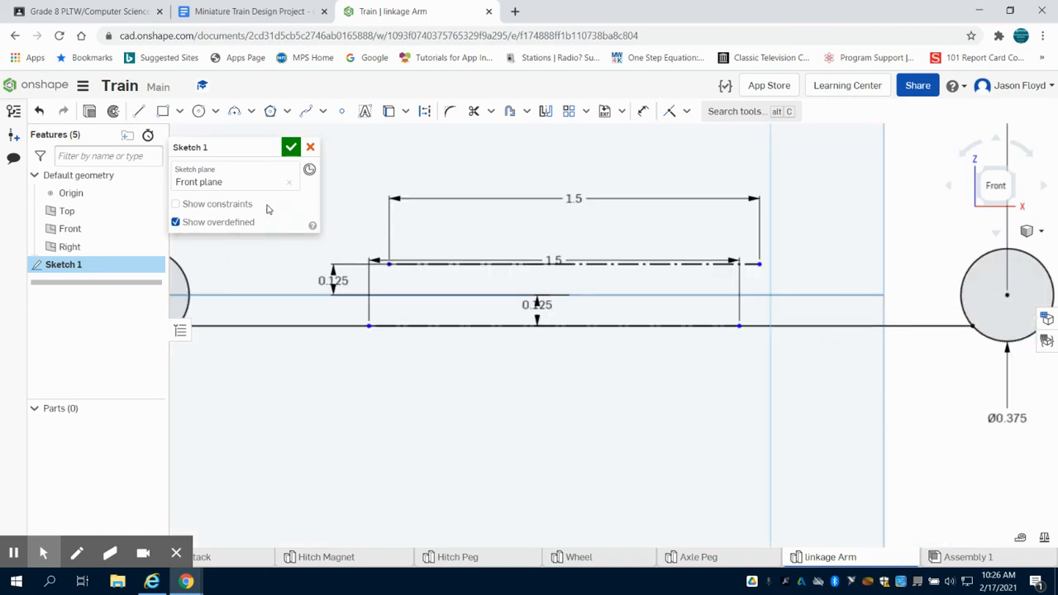
click(139, 111)
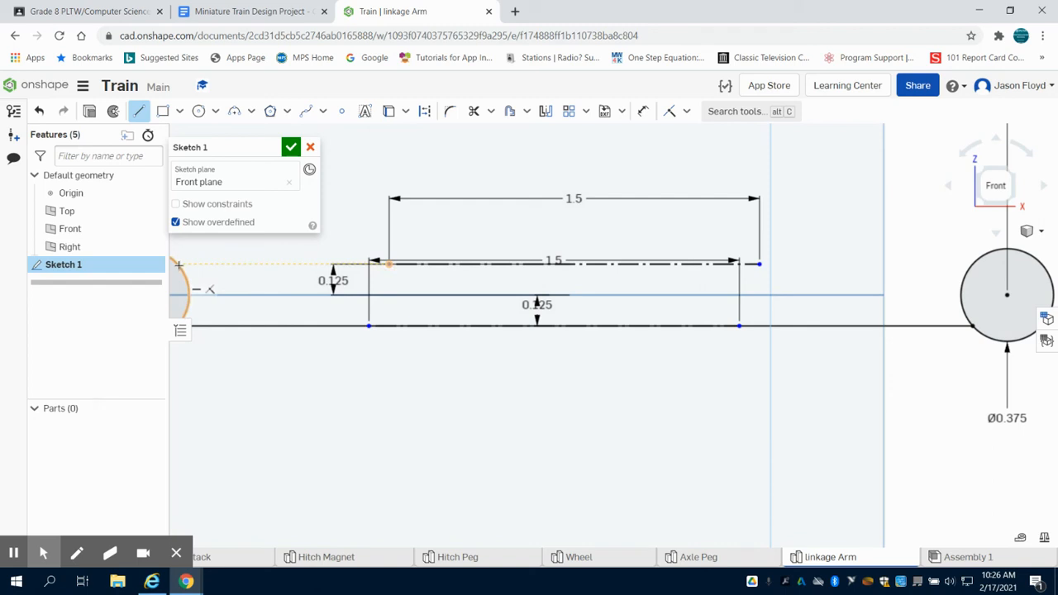
click(178, 263)
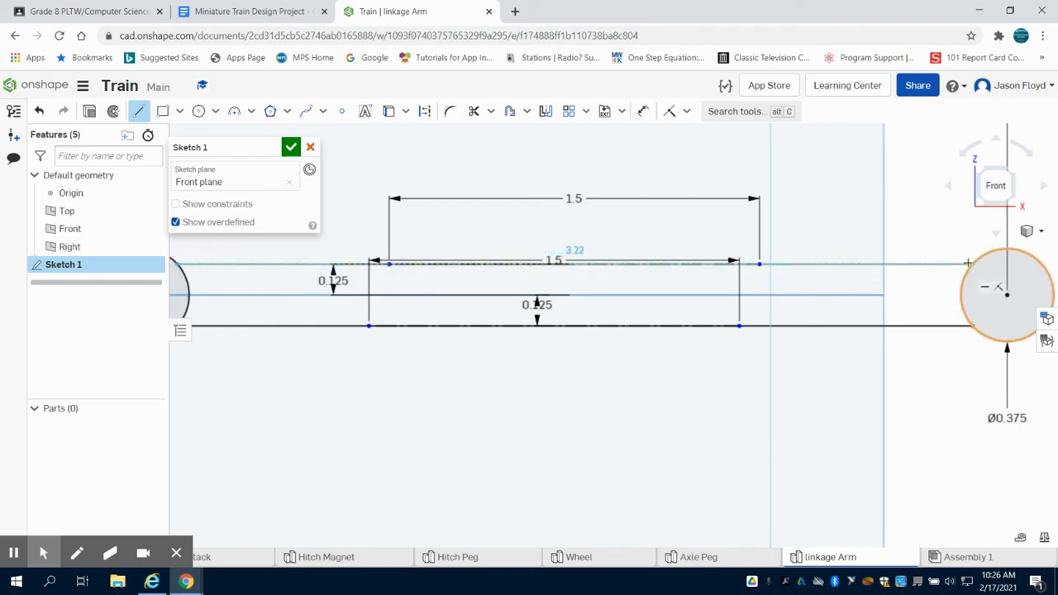
click(967, 262)
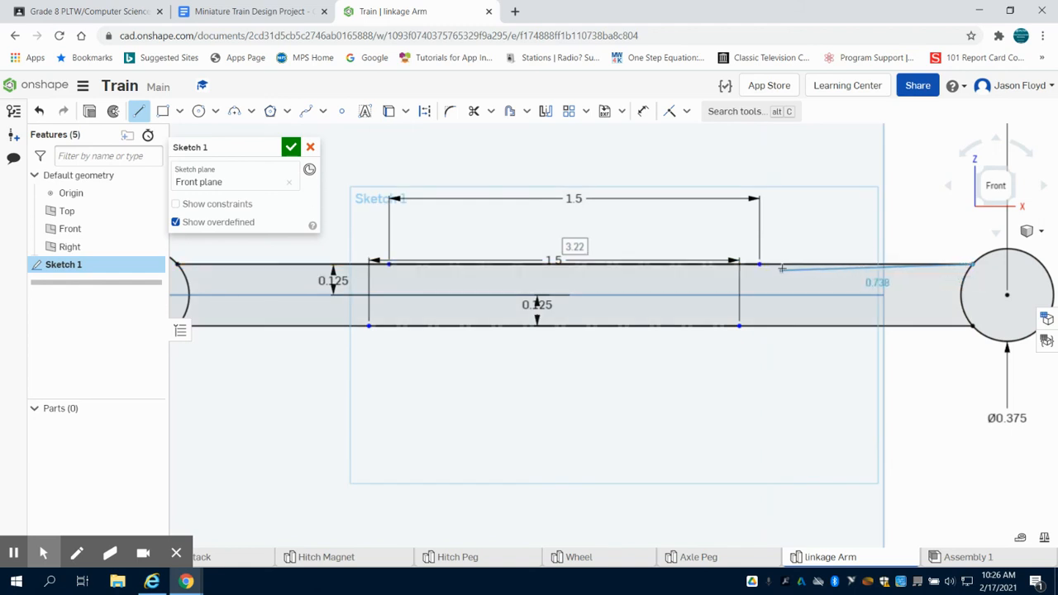
Trim the inner arcs of both circles between the two connecting lines so the outline becomes one region.
click(473, 111)
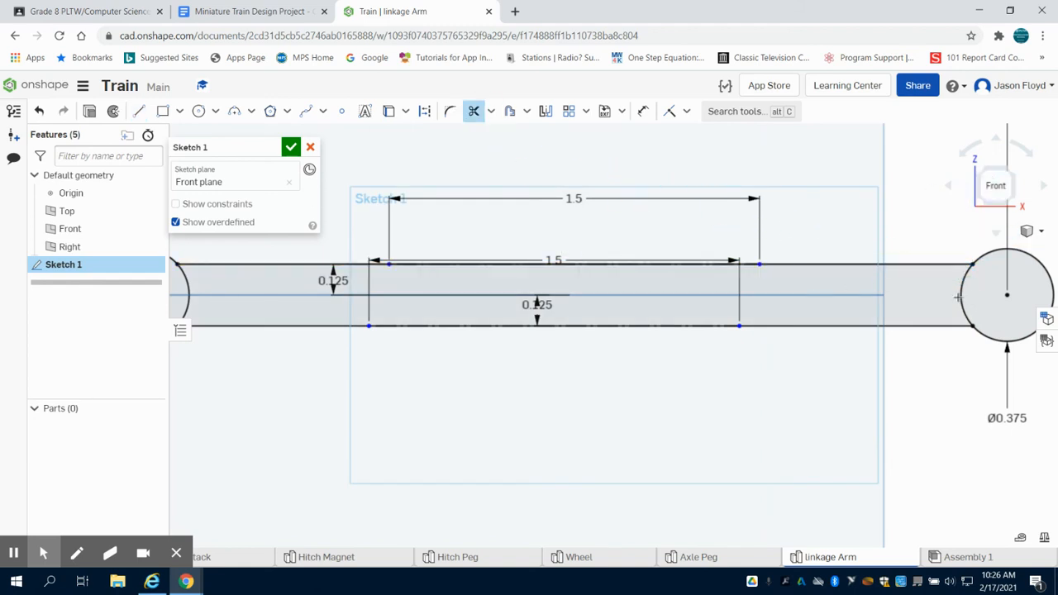
click(958, 296)
click(185, 288)
Sketch a 0.125 in diameter circle centred on the origin inside the arm's rounded end.
click(994, 192)
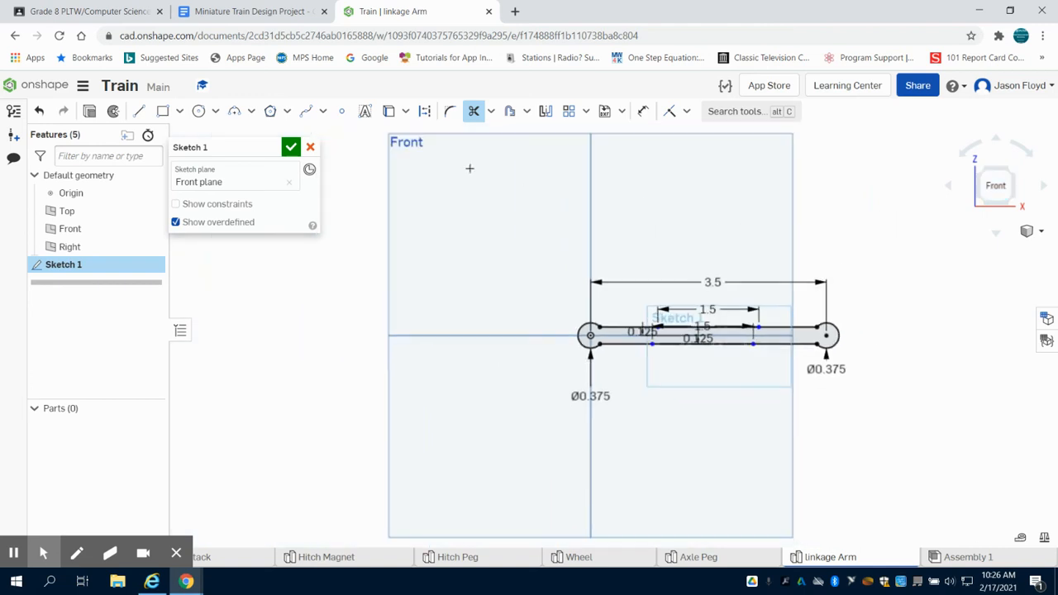
click(206, 113)
scroll(613, 322, up, 5)
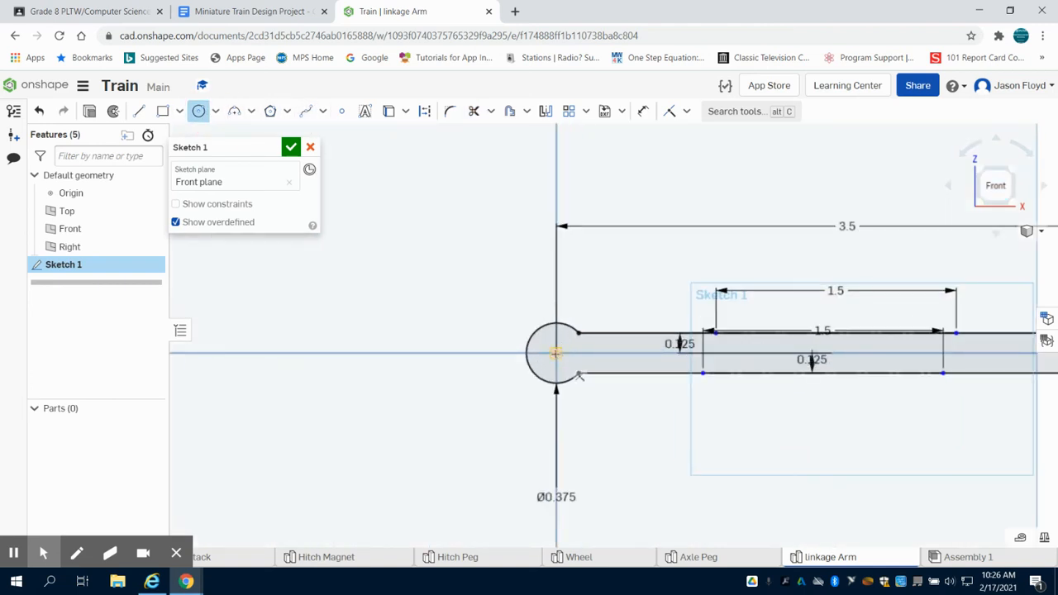
click(557, 352)
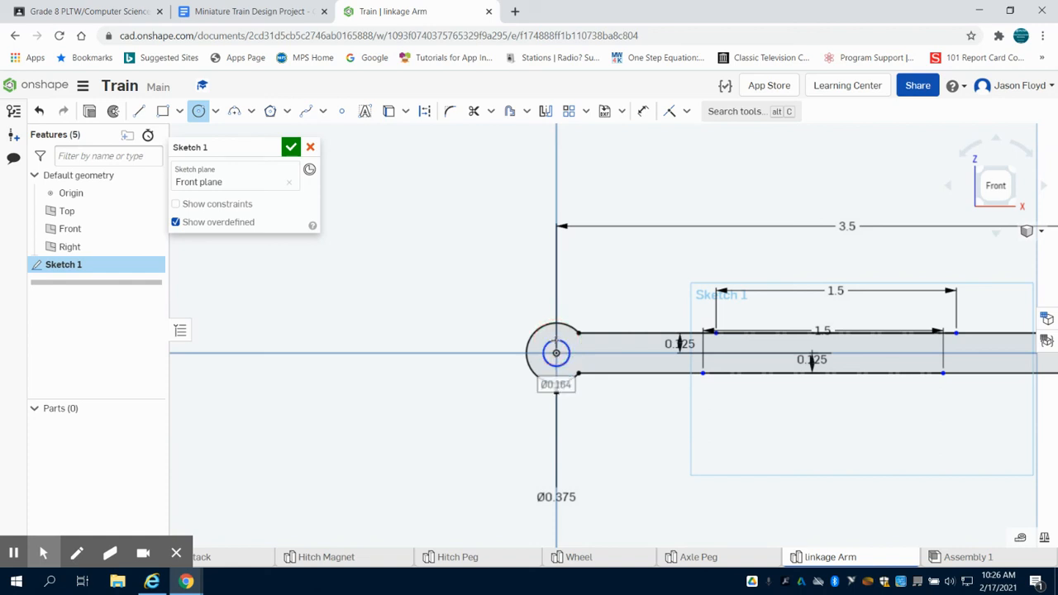
text(.)
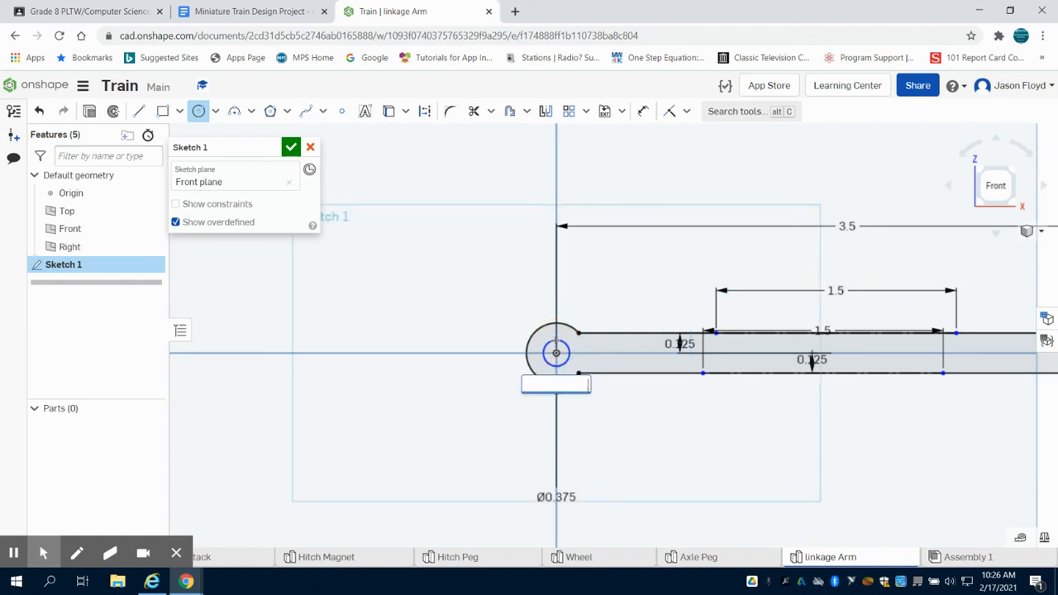
text(125)
key(Return)
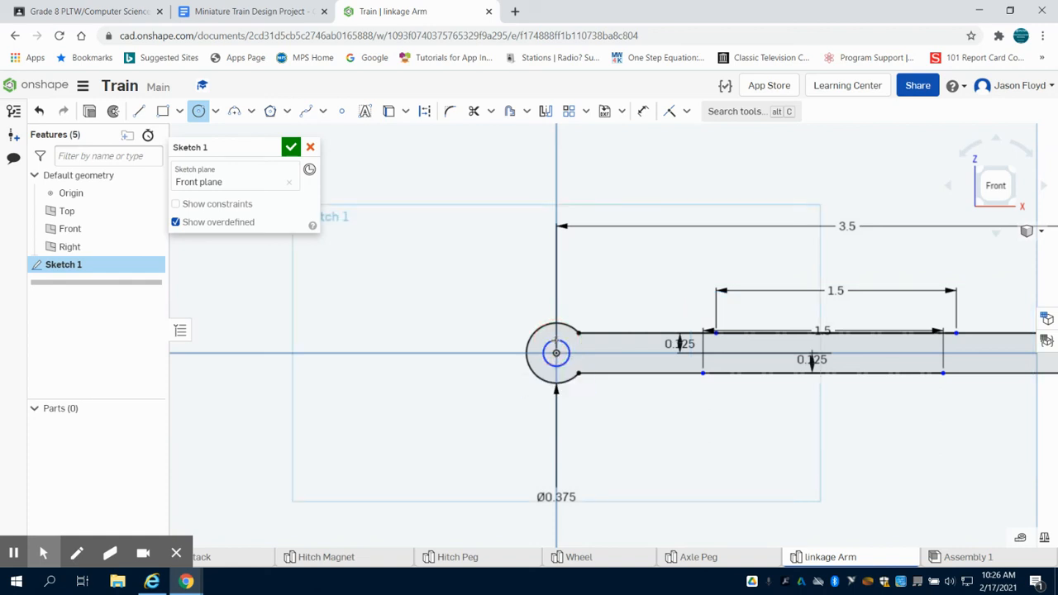
Sketch a 0.125 in diameter circle at the centre of the arm's other rounded end, opposite the origin.
click(995, 192)
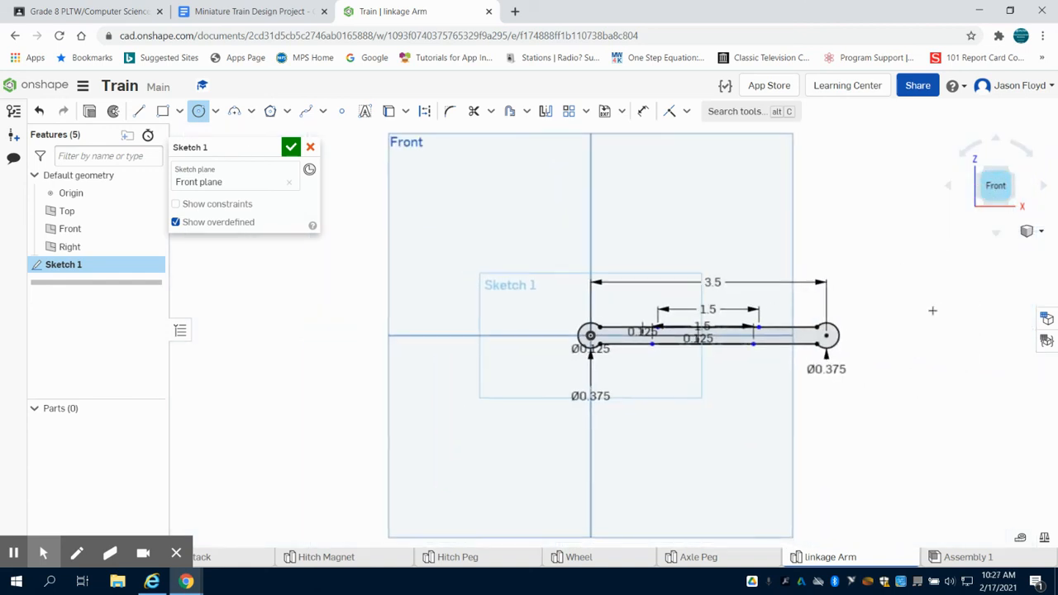
scroll(853, 351, up, 4)
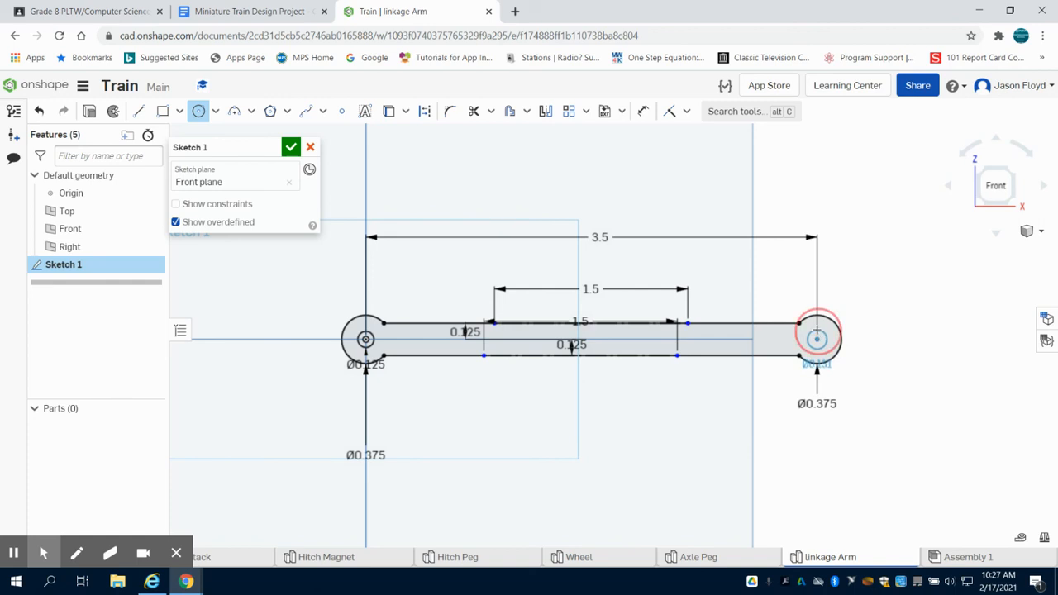
click(816, 339)
text(.125)
key(Return)
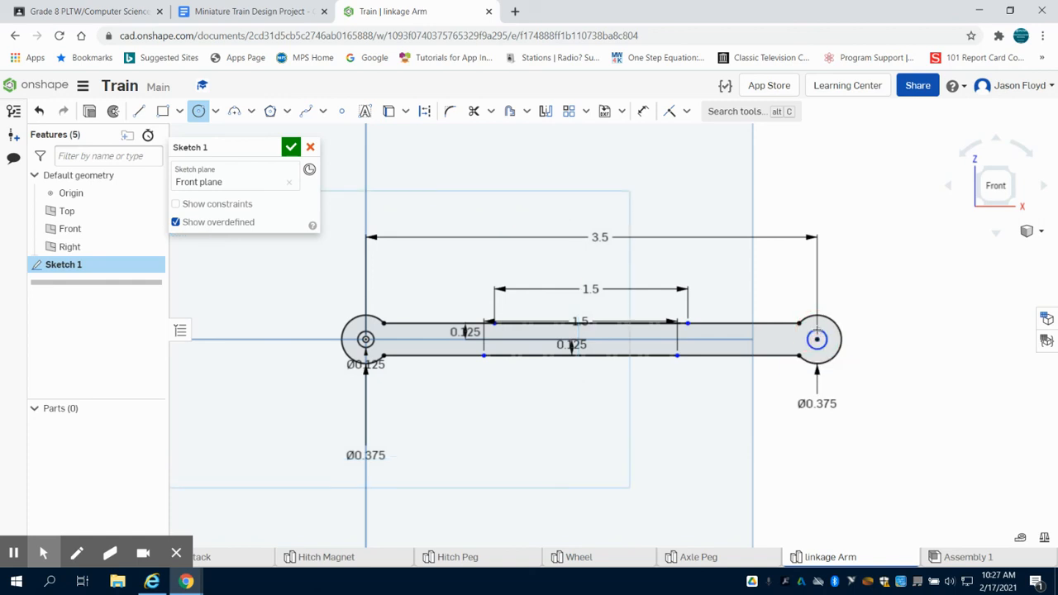
Extrude the arm profile with its two holes as a new solid, blind, to a depth of 0.125 in.
click(89, 113)
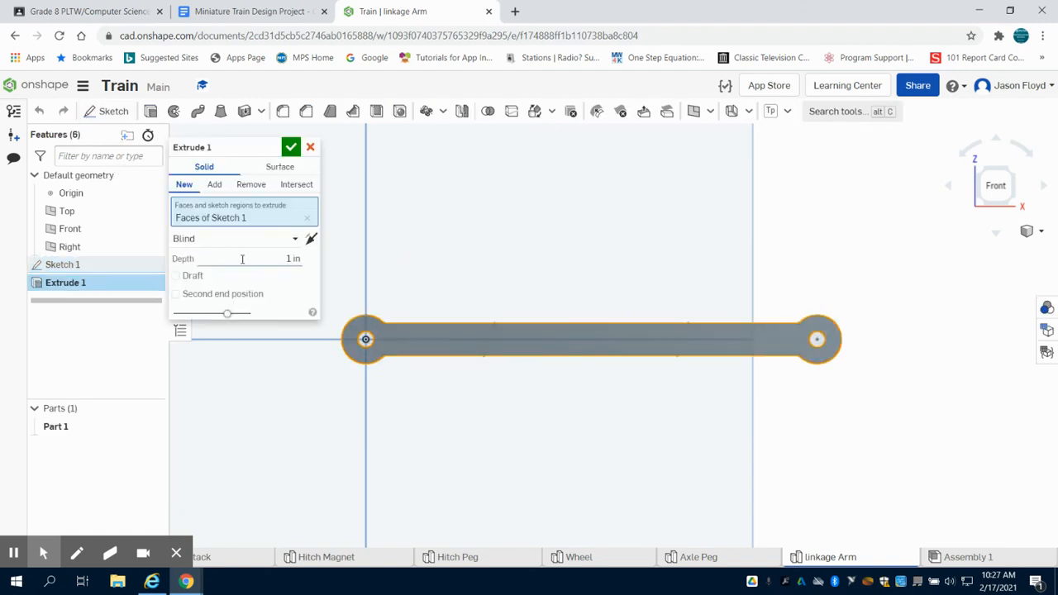
click(242, 258)
click(291, 147)
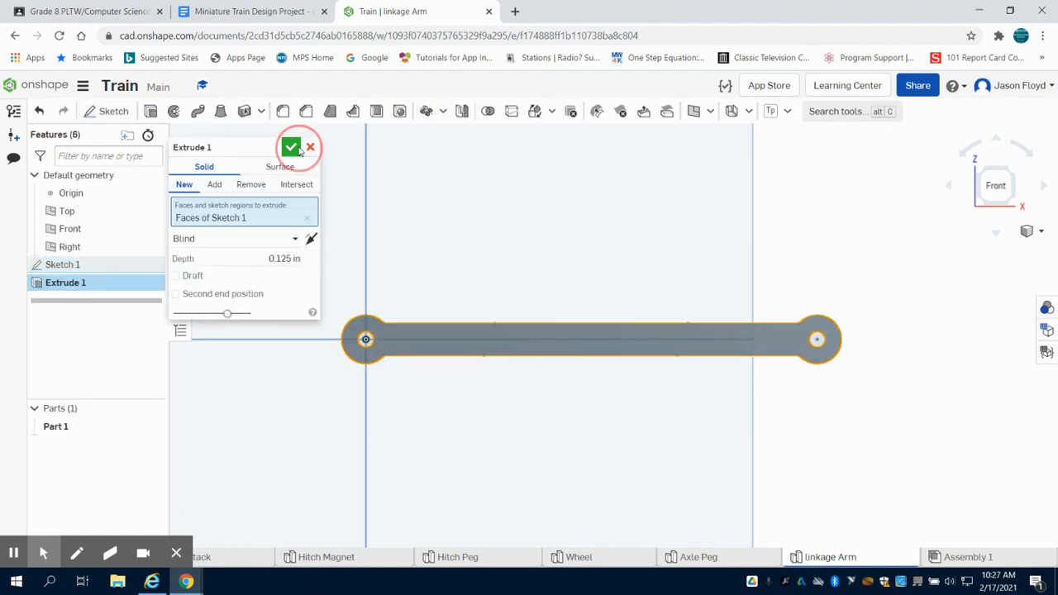
Inspect the extruded arm in an isometric view and glance at the Miniature Train Design Project document before returning to the Train model.
click(1014, 171)
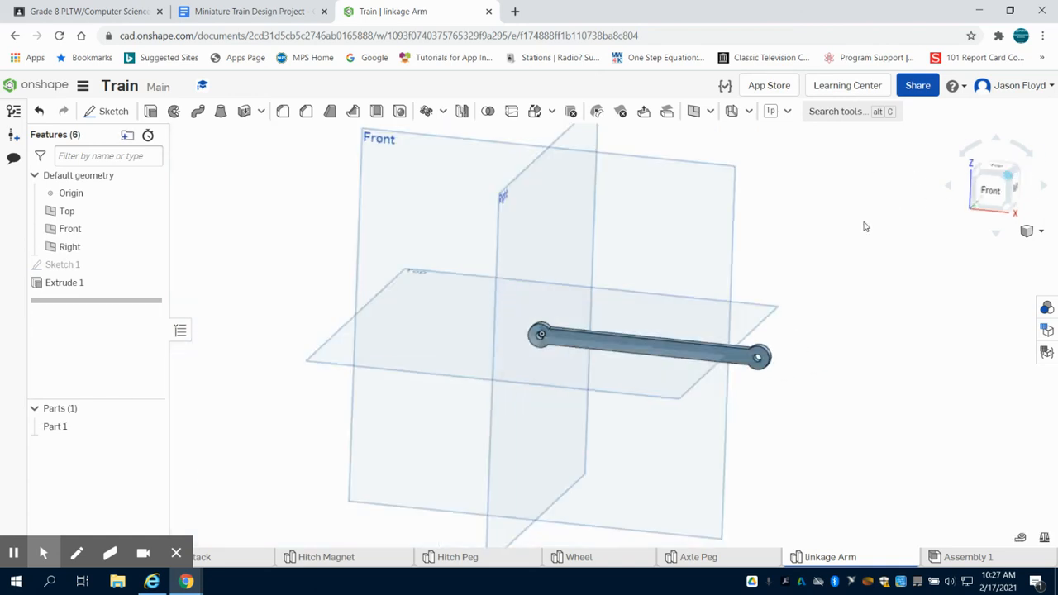
scroll(712, 325, up, 3)
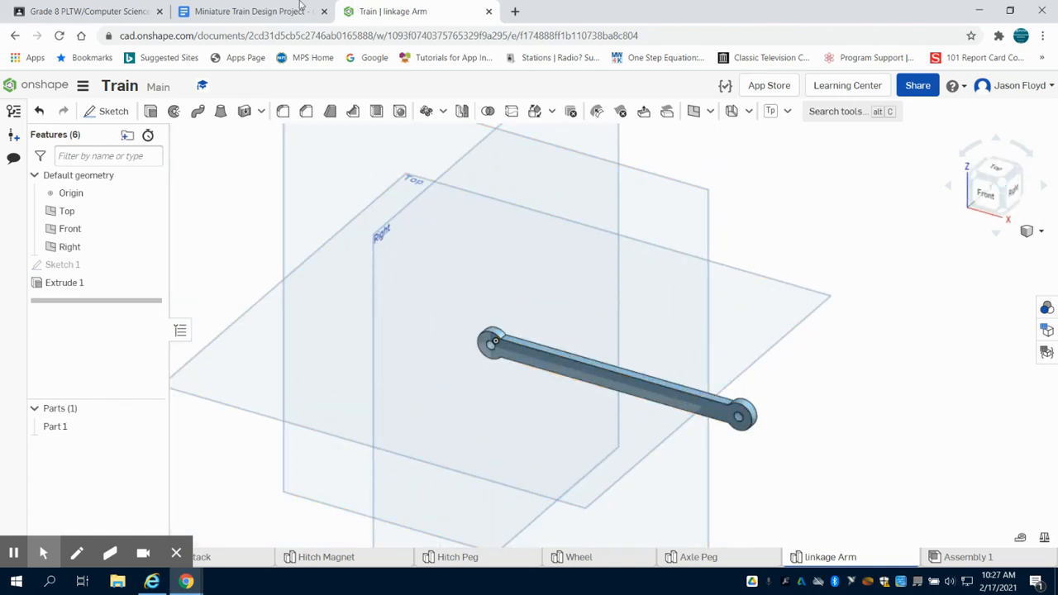
click(248, 11)
click(446, 11)
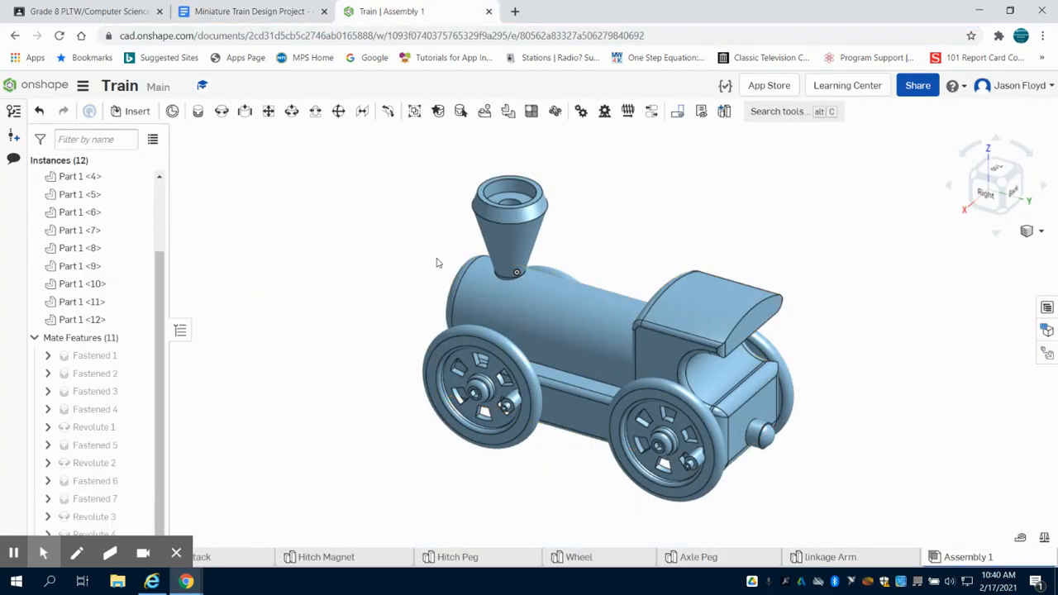
Insert one linkage Arm part into Assembly 1 and place it in the open space behind the train's cab.
click(137, 112)
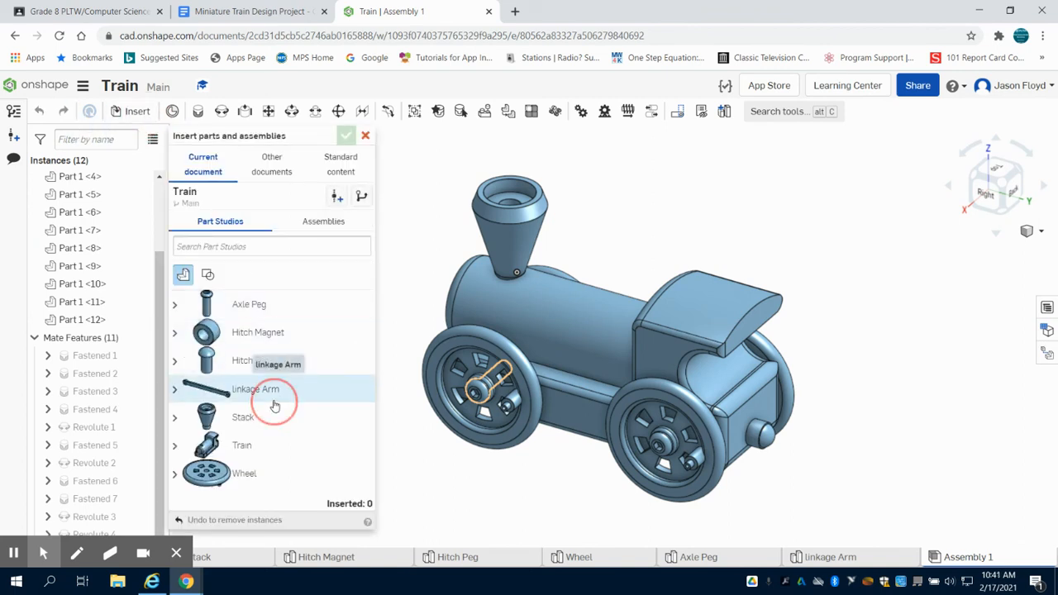
click(276, 404)
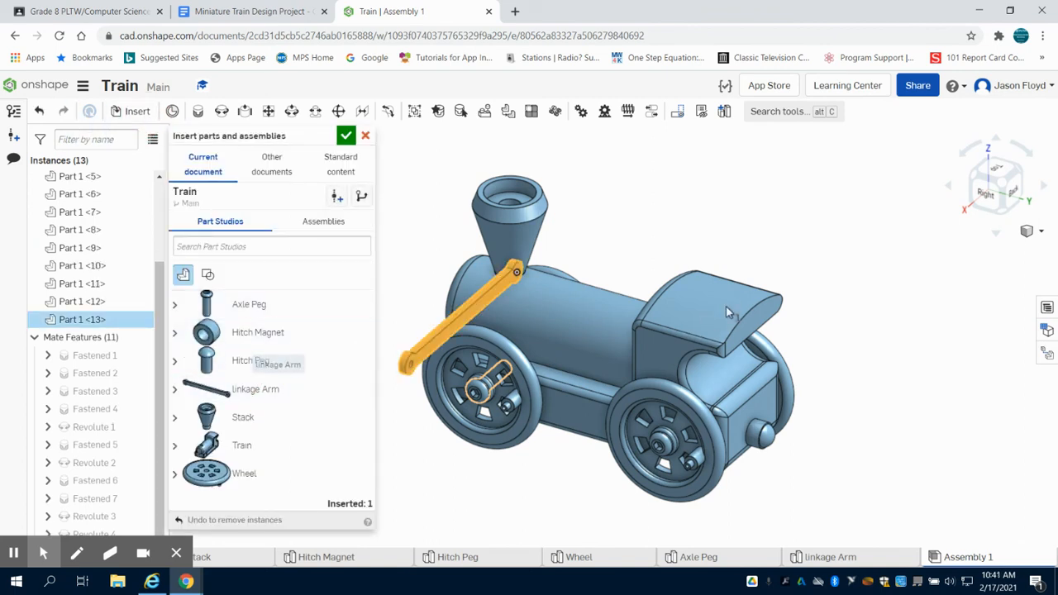
click(875, 306)
click(347, 137)
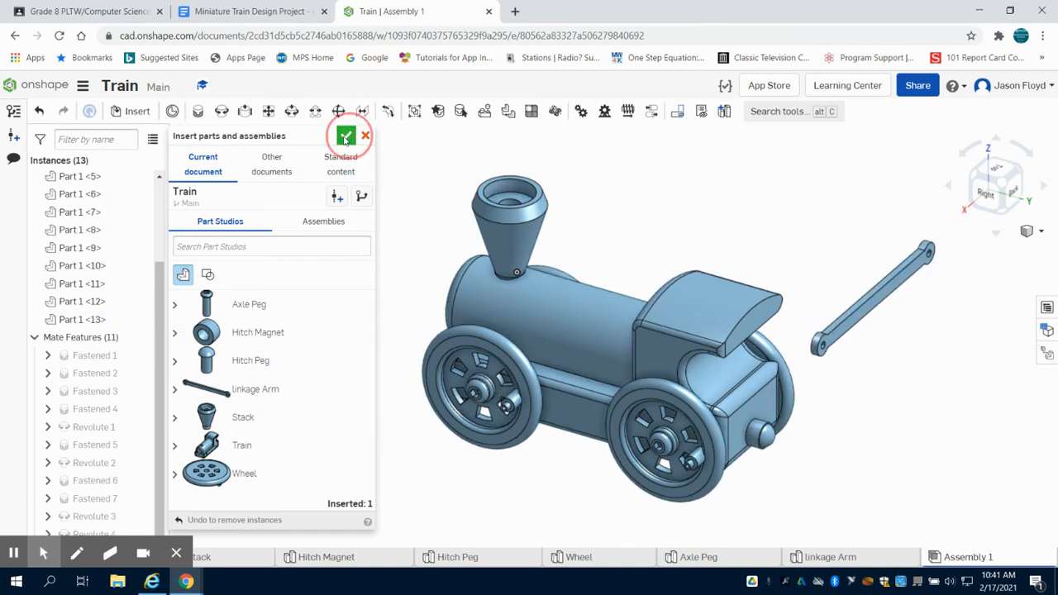
Add a revolute mate joining the hole at one end of the linkage arm to the front wheel's peg on the train's right side.
click(222, 111)
scroll(829, 364, up, 6)
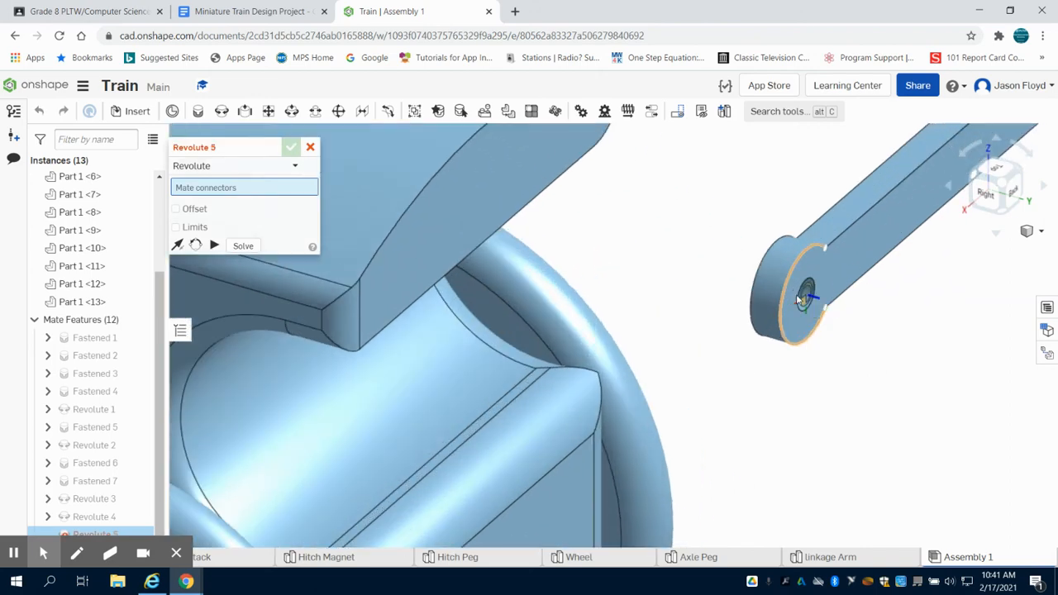
scroll(806, 300, up, 3)
click(807, 297)
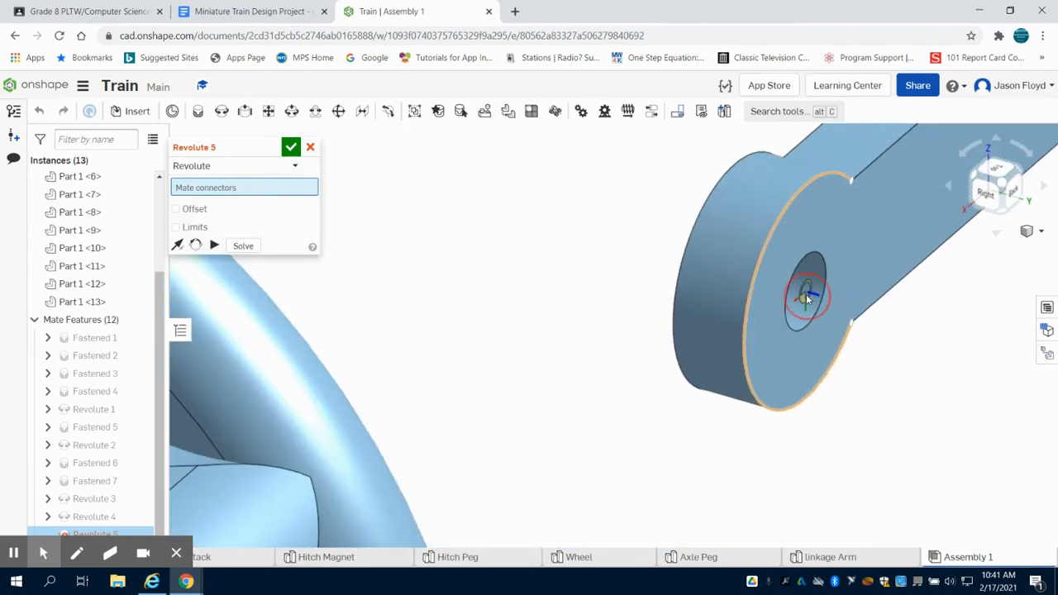
scroll(808, 299, down, 10)
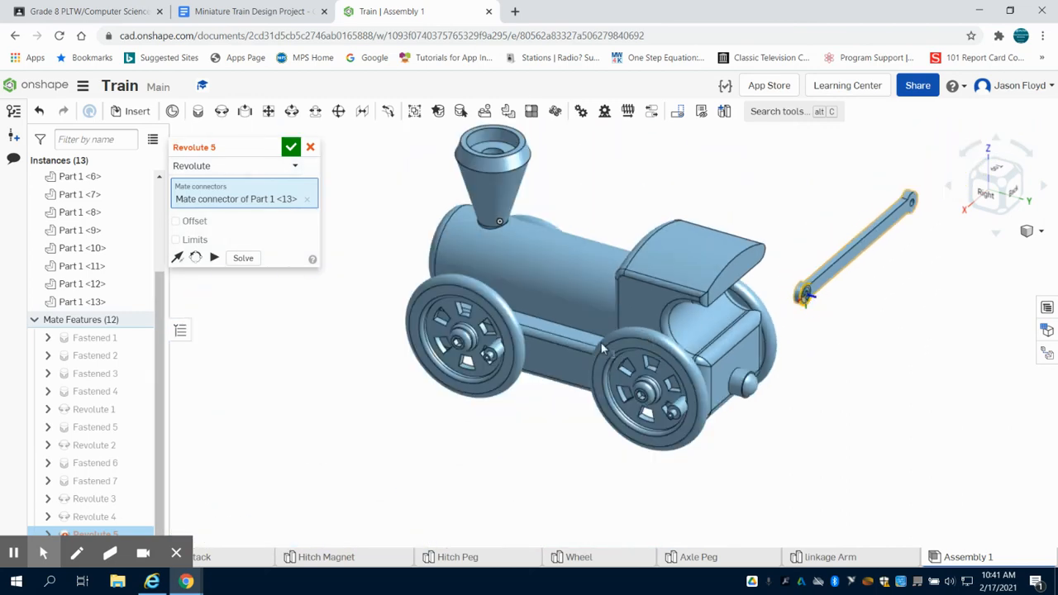
scroll(635, 339, up, 6)
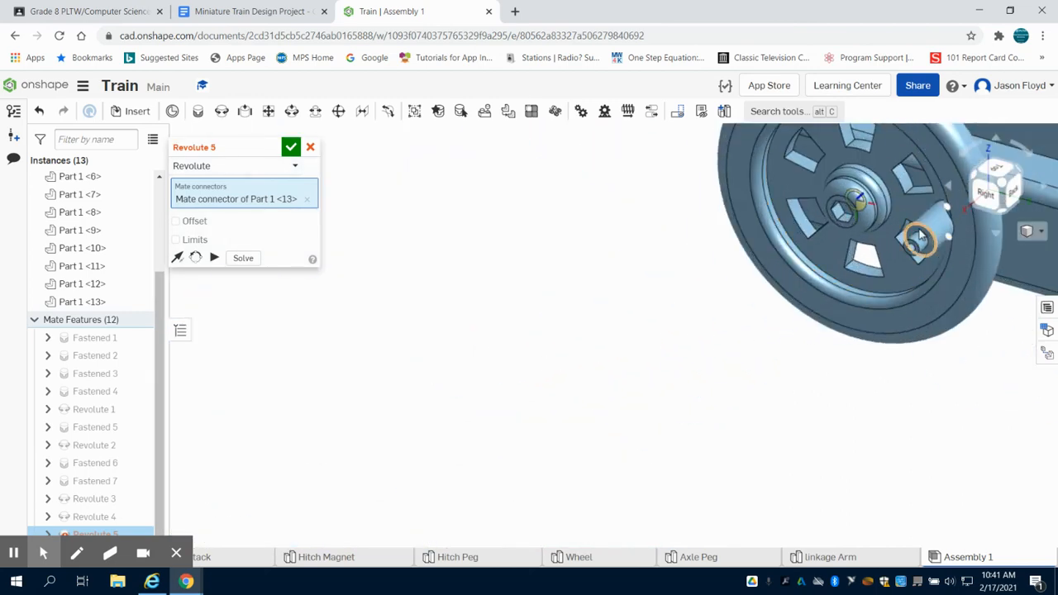
scroll(927, 240, up, 3)
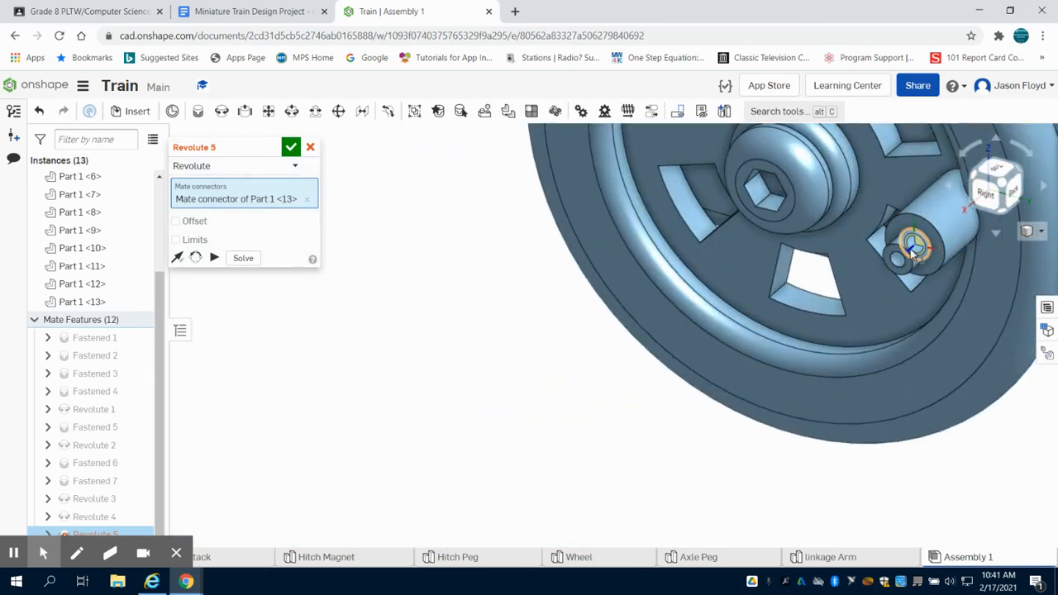
click(916, 247)
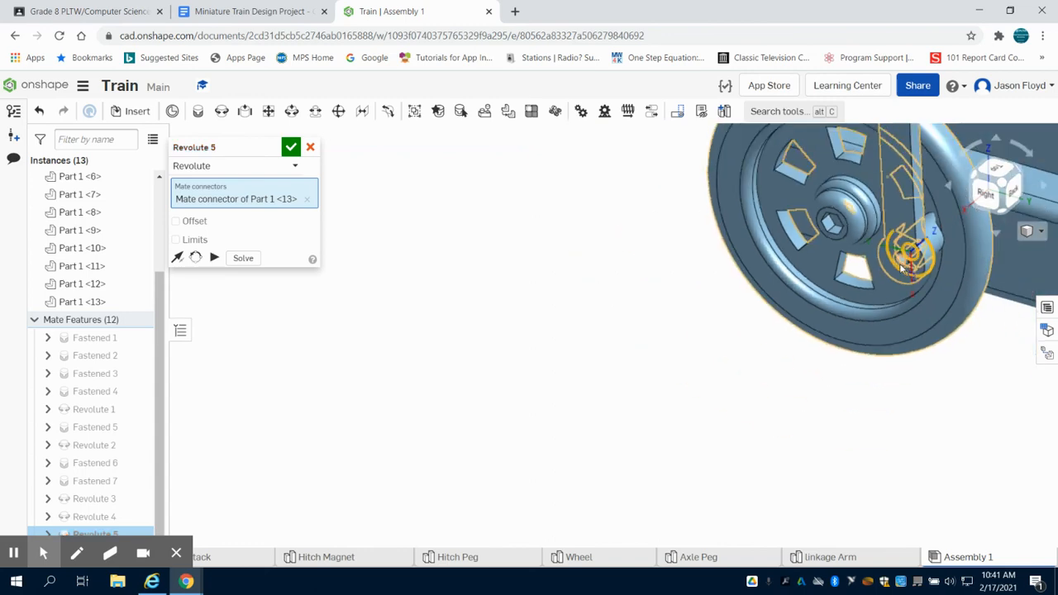
click(291, 148)
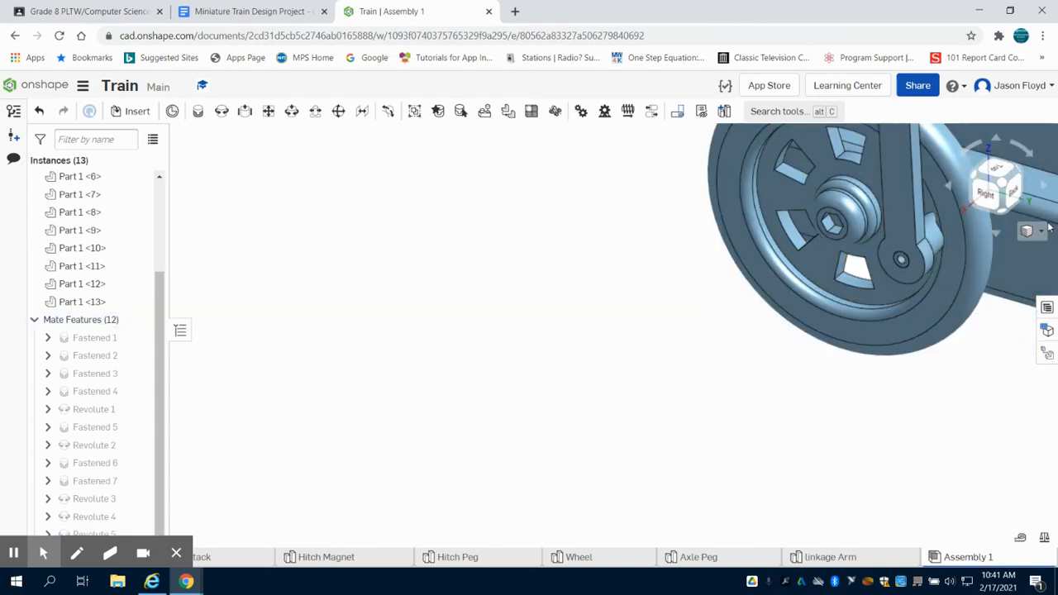
click(1025, 199)
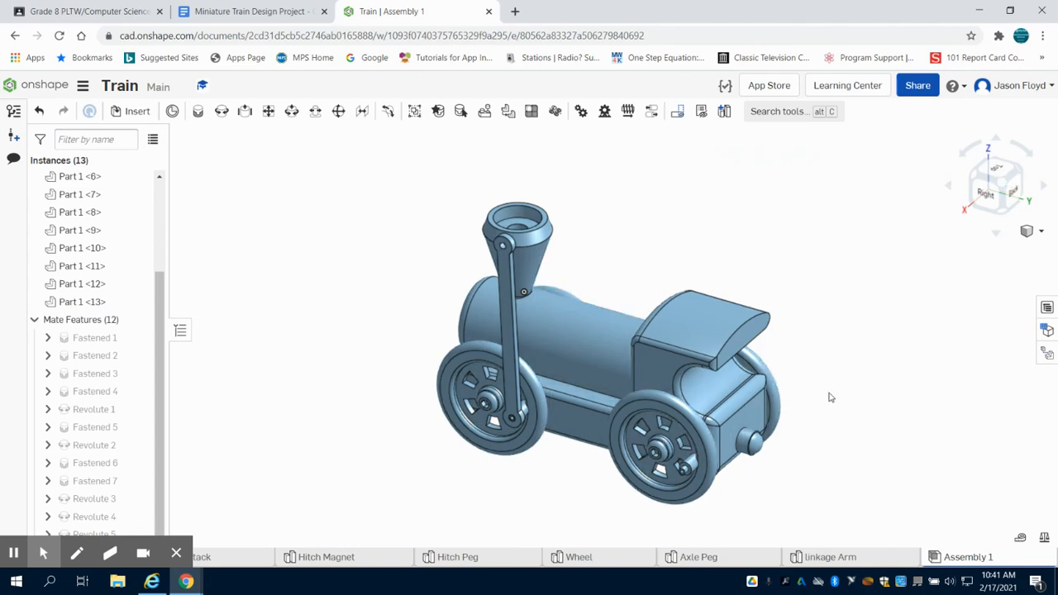
Add a revolute mate joining the right-side rear wheel's peg to the hole at the linkage arm's free end.
scroll(685, 470, up, 8)
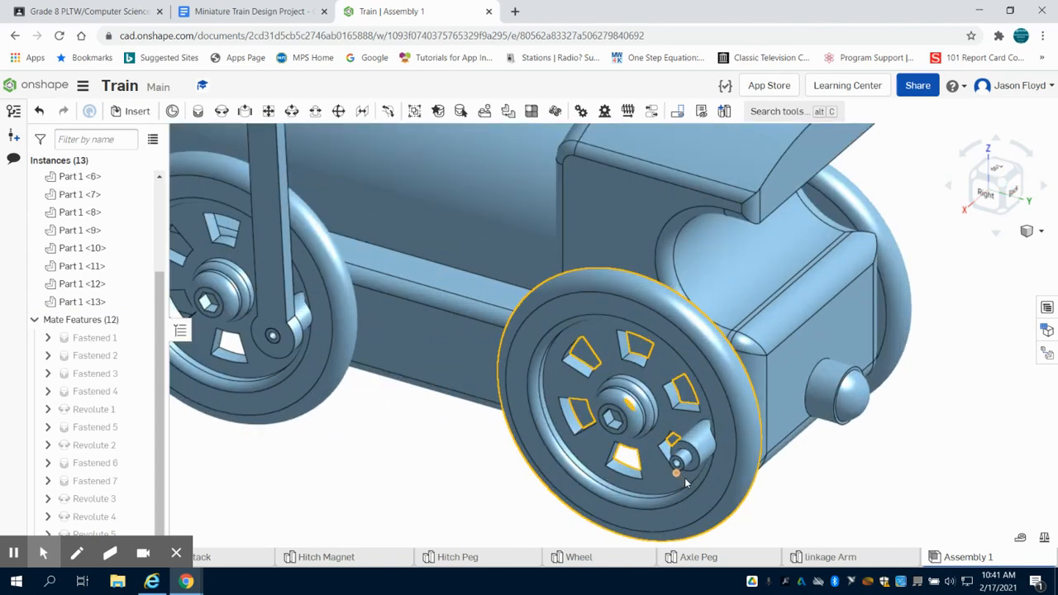
click(220, 111)
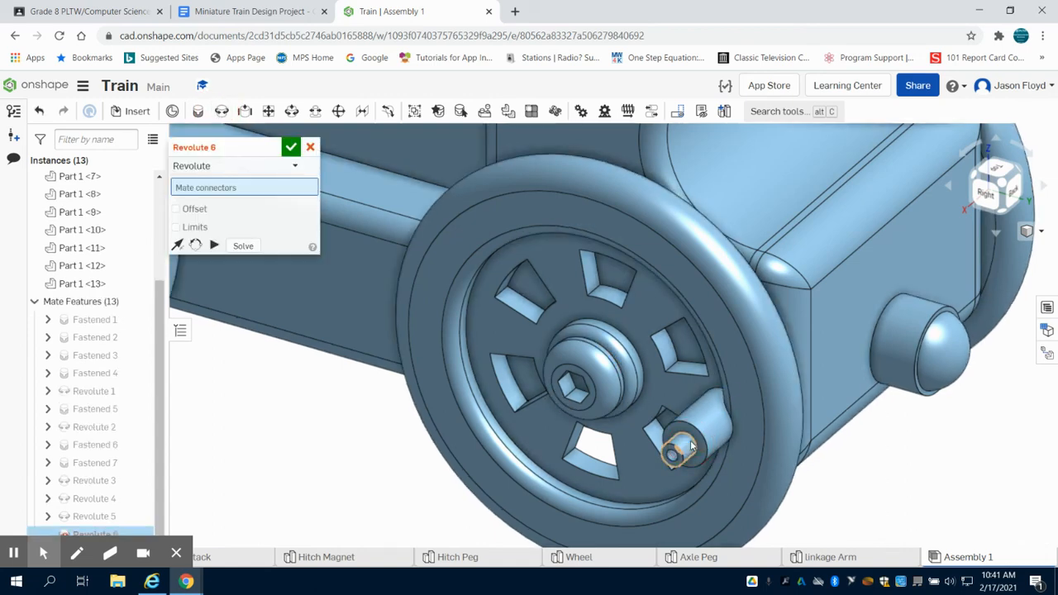
click(690, 446)
scroll(691, 446, down, 5)
right_drag(691, 220, 606, 245)
scroll(566, 223, up, 5)
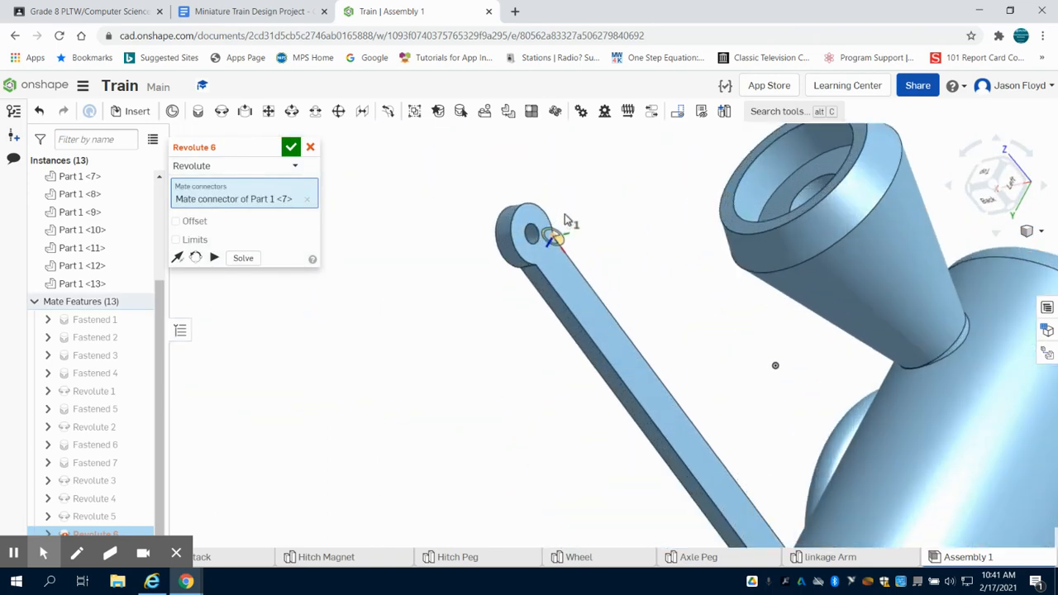
scroll(562, 221, up, 2)
scroll(521, 245, up, 2)
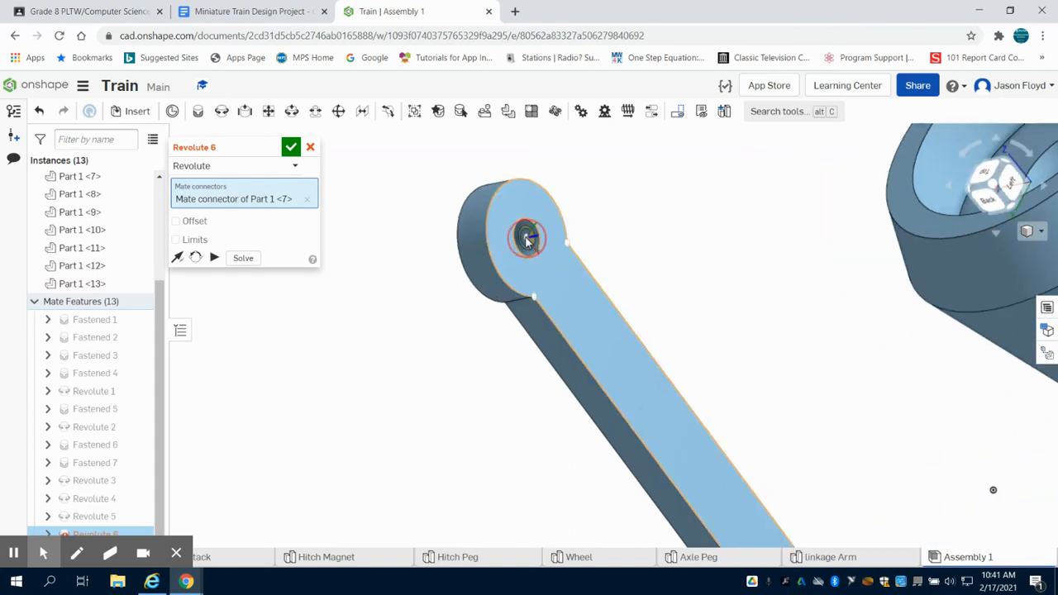
scroll(524, 240, down, 2)
click(524, 237)
scroll(525, 241, down, 3)
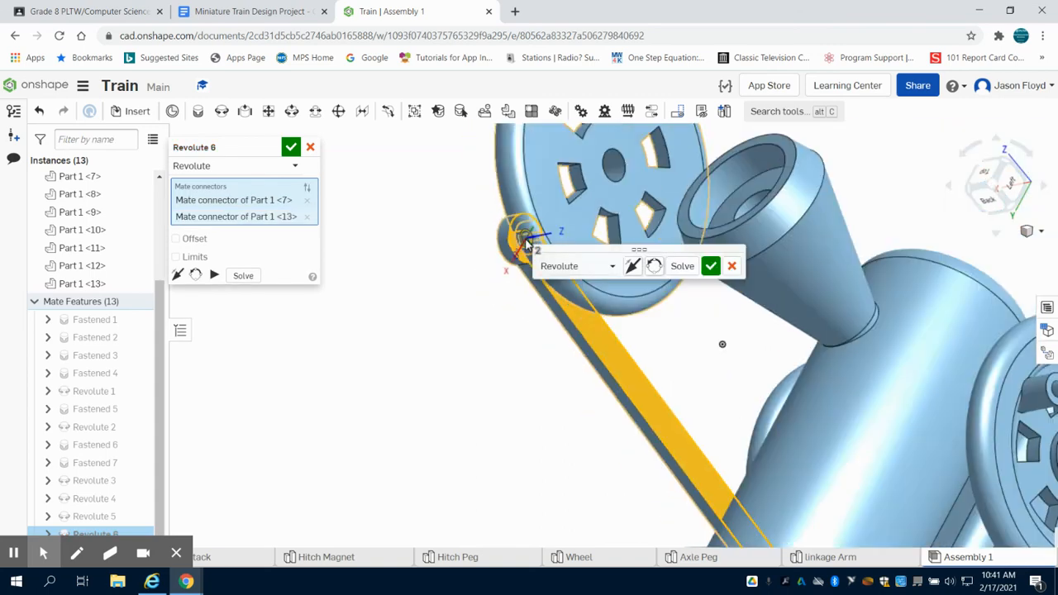
click(290, 147)
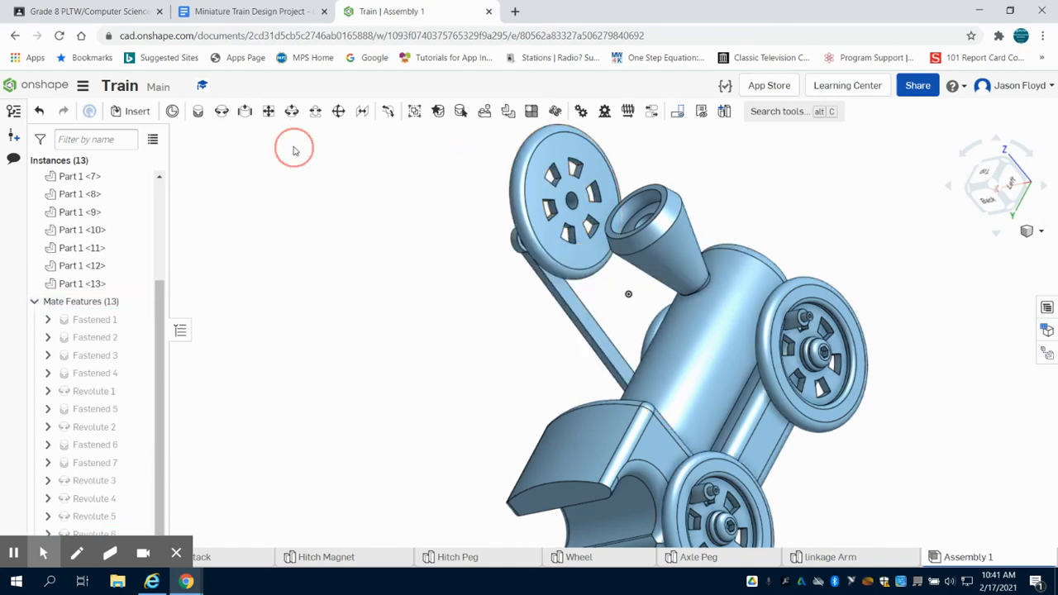
click(970, 192)
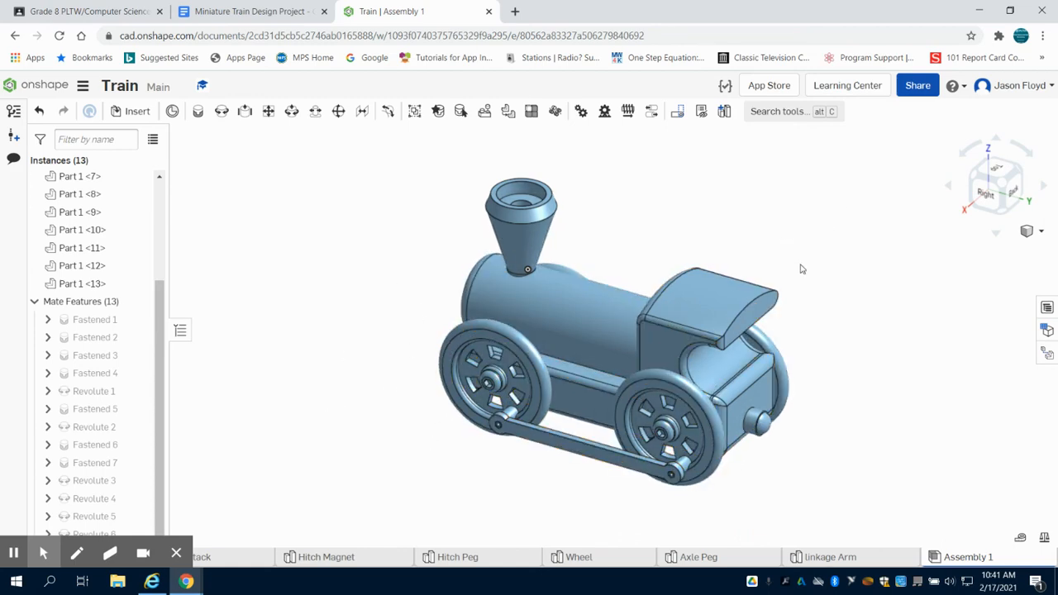
Insert a second linkage Arm part and place it in the open space above the cab on the train's left side.
right_drag(795, 263, 655, 296)
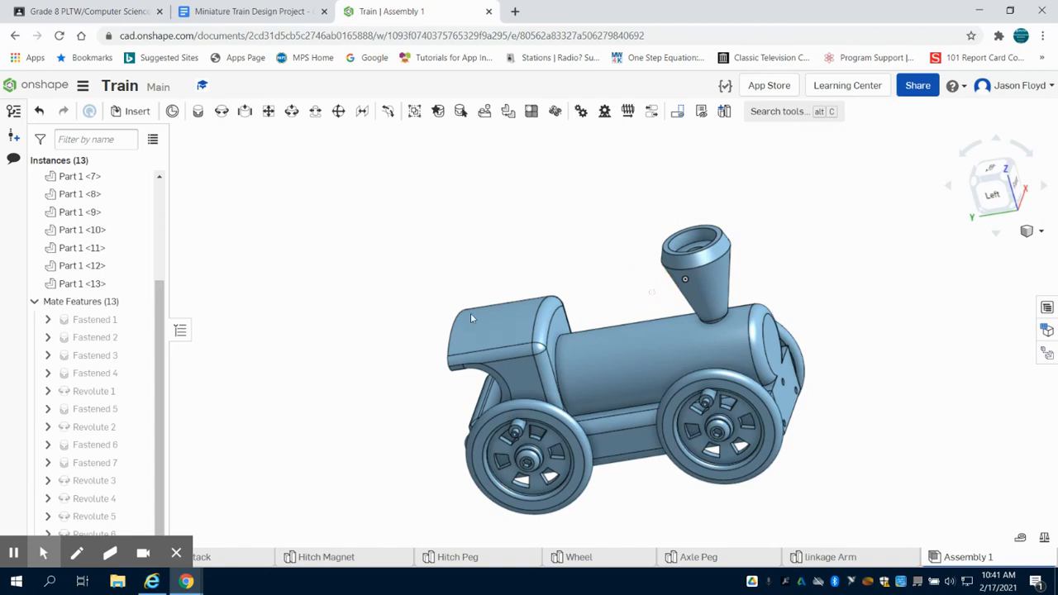
click(132, 112)
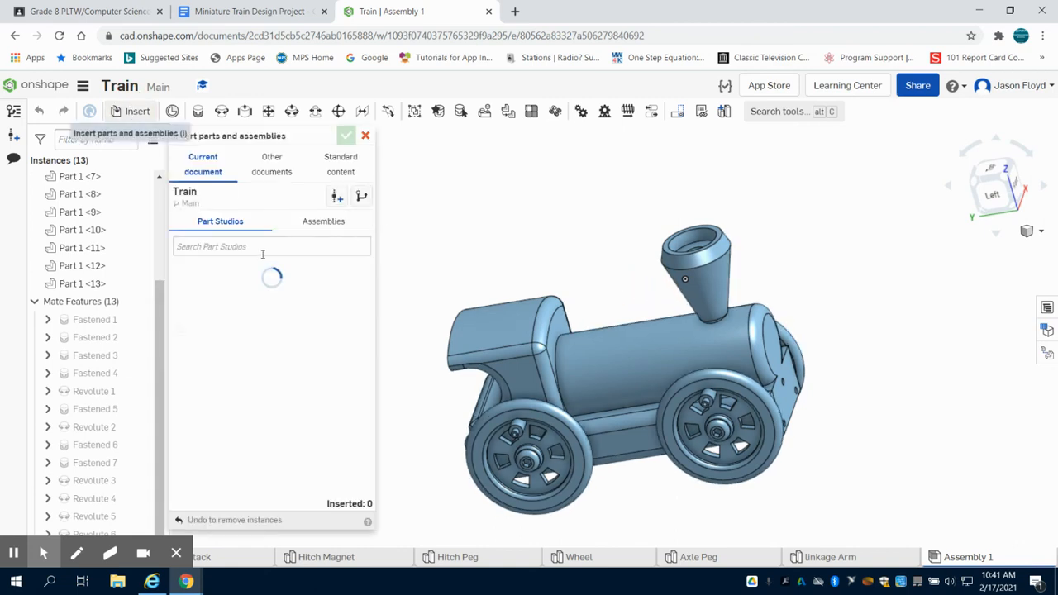
click(261, 386)
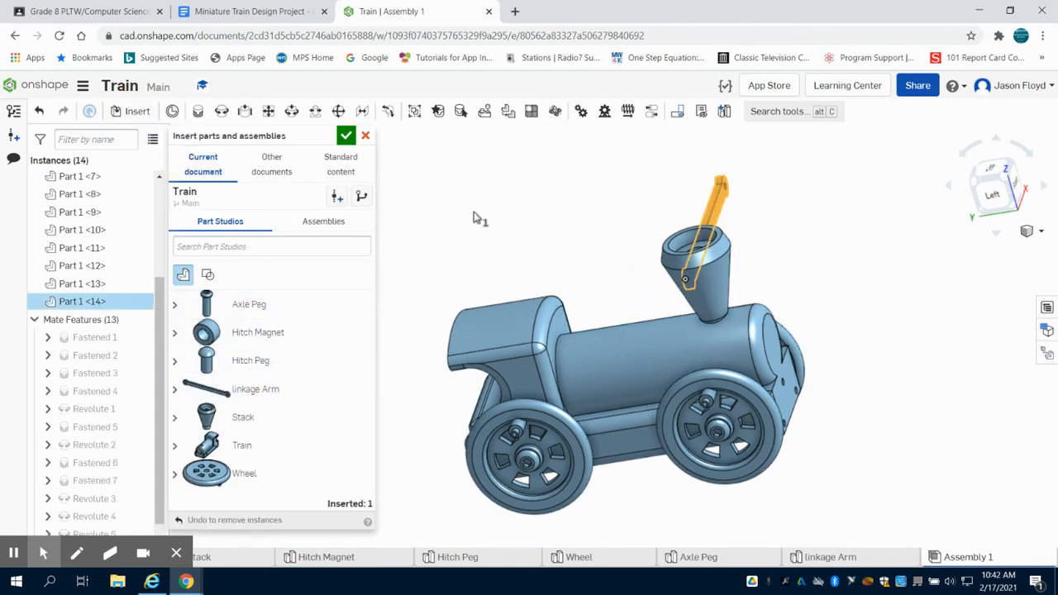
click(504, 205)
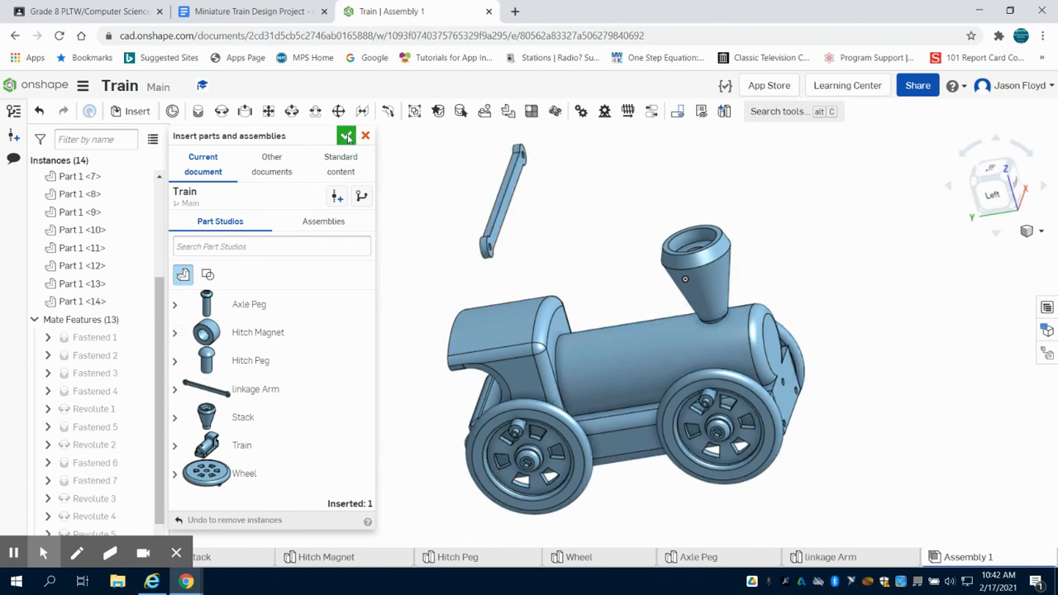
click(345, 135)
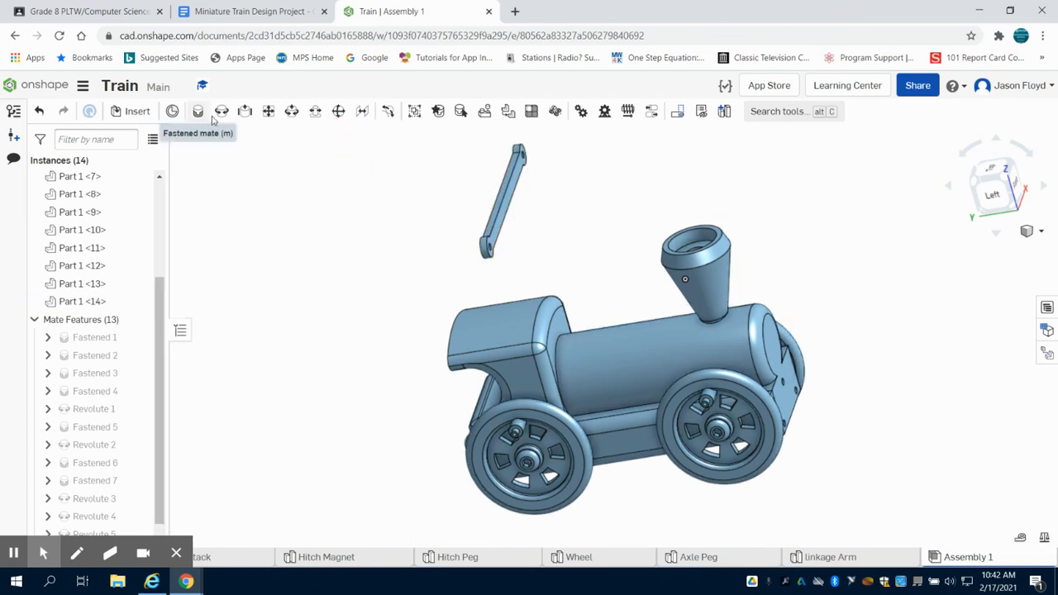
Add a revolute mate joining one end hole of the second arm to the left-side rear wheel's peg, with the mate axis flipped.
click(222, 110)
scroll(495, 240, up, 5)
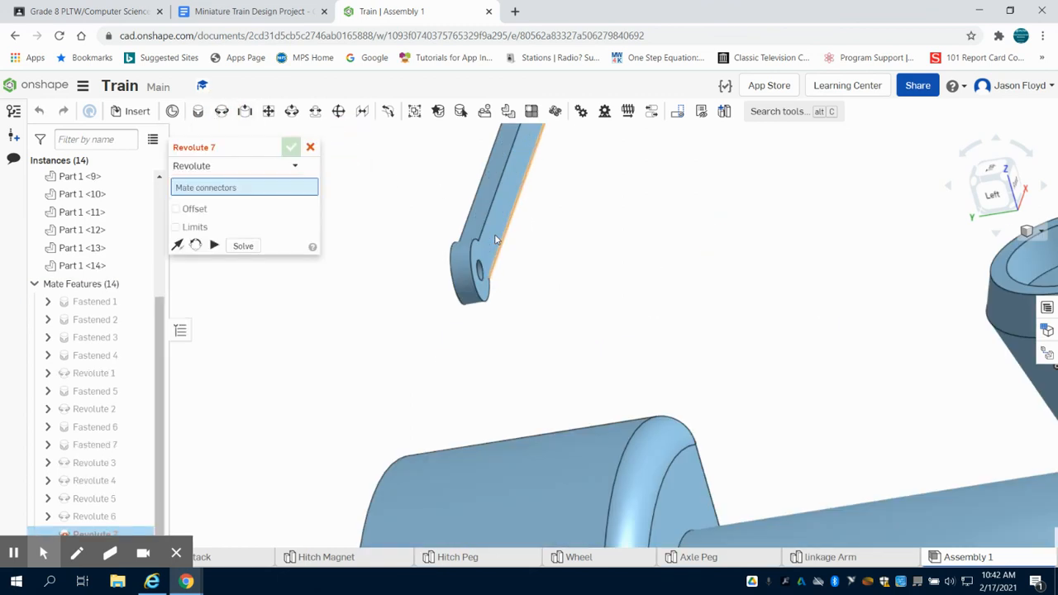
right_drag(593, 276, 449, 293)
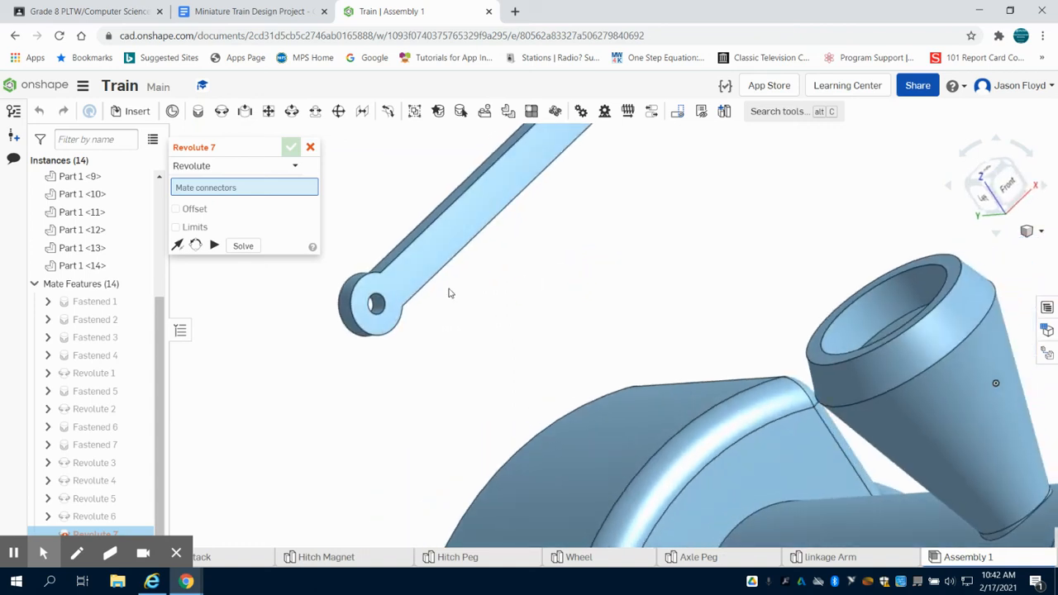
click(378, 306)
scroll(416, 354, down, 5)
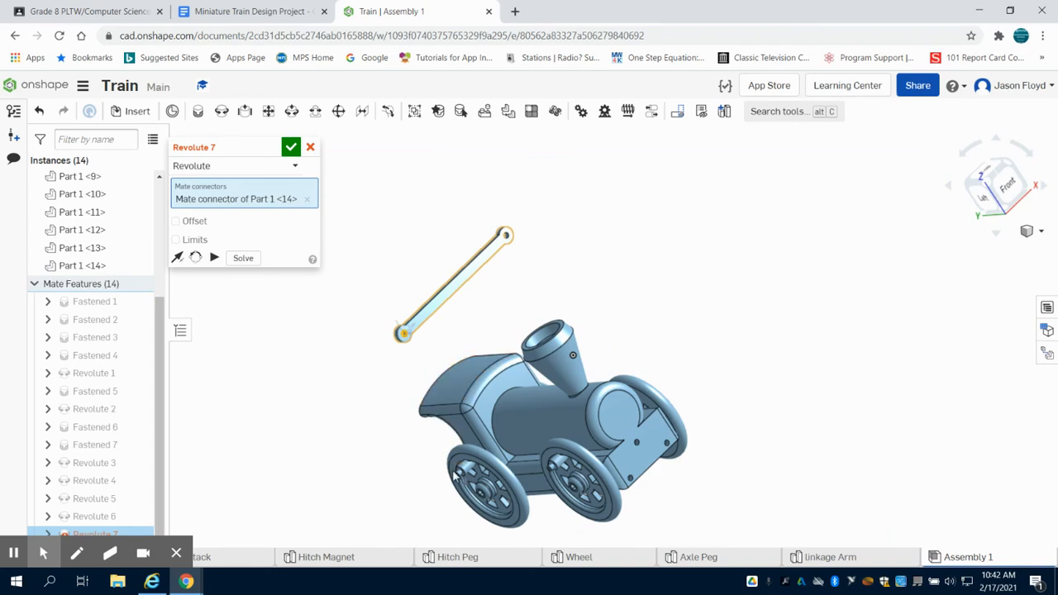
scroll(460, 472, up, 10)
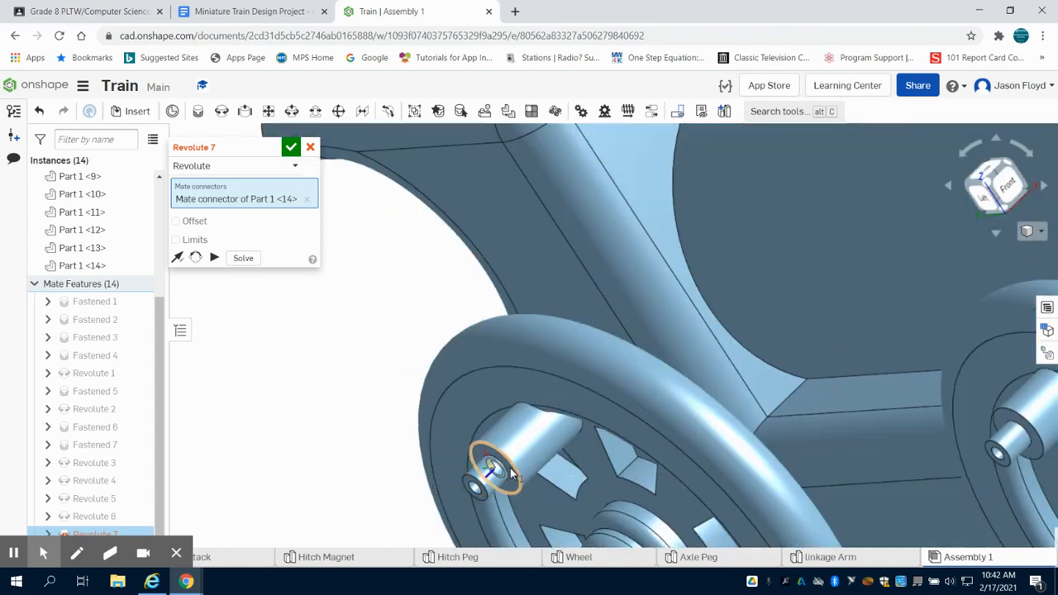
click(511, 471)
scroll(529, 469, down, 5)
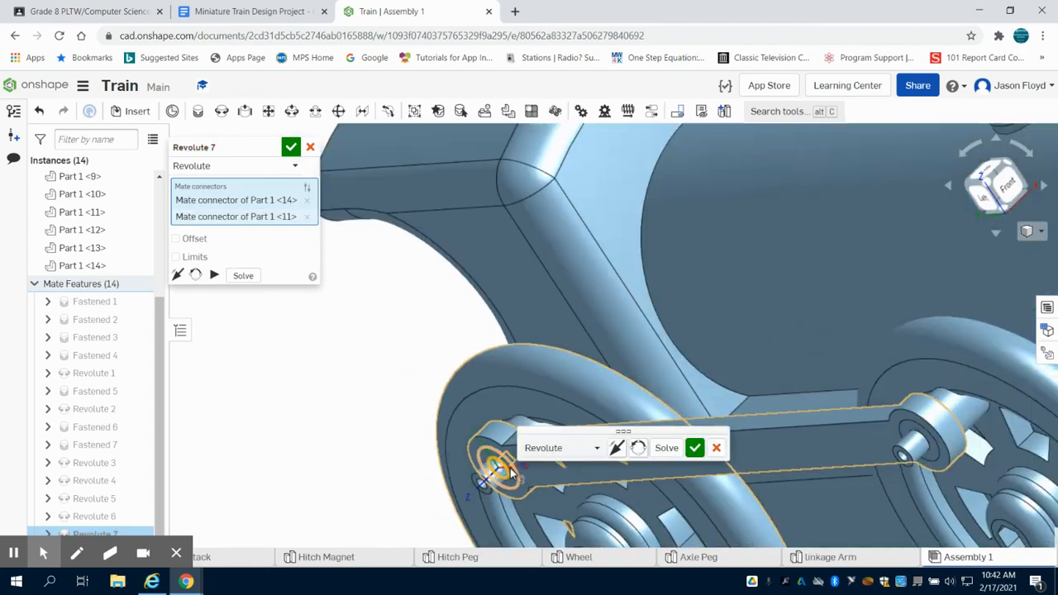
click(618, 447)
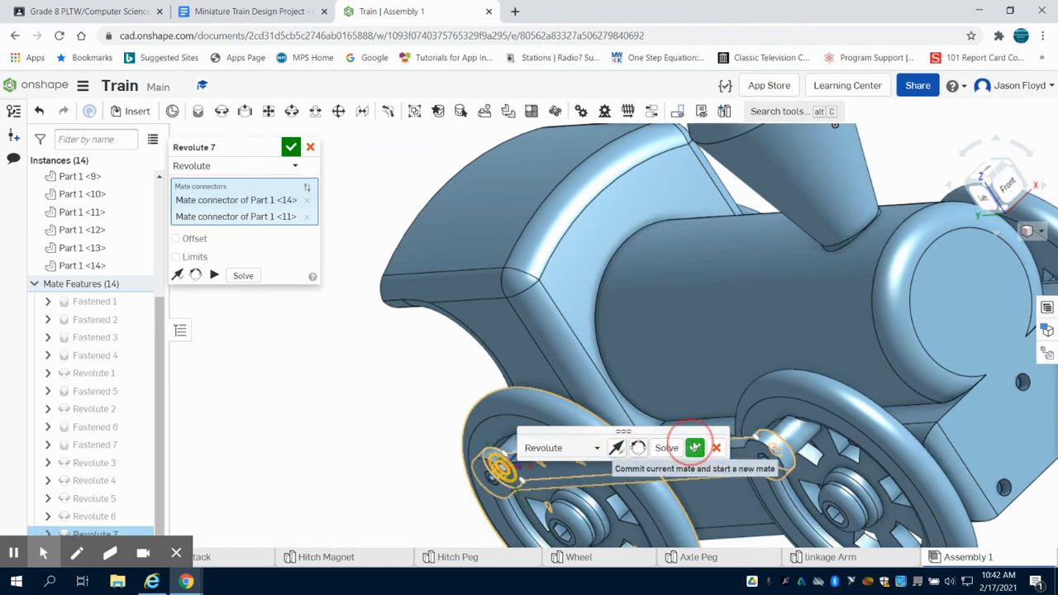
click(692, 447)
scroll(949, 469, down, 3)
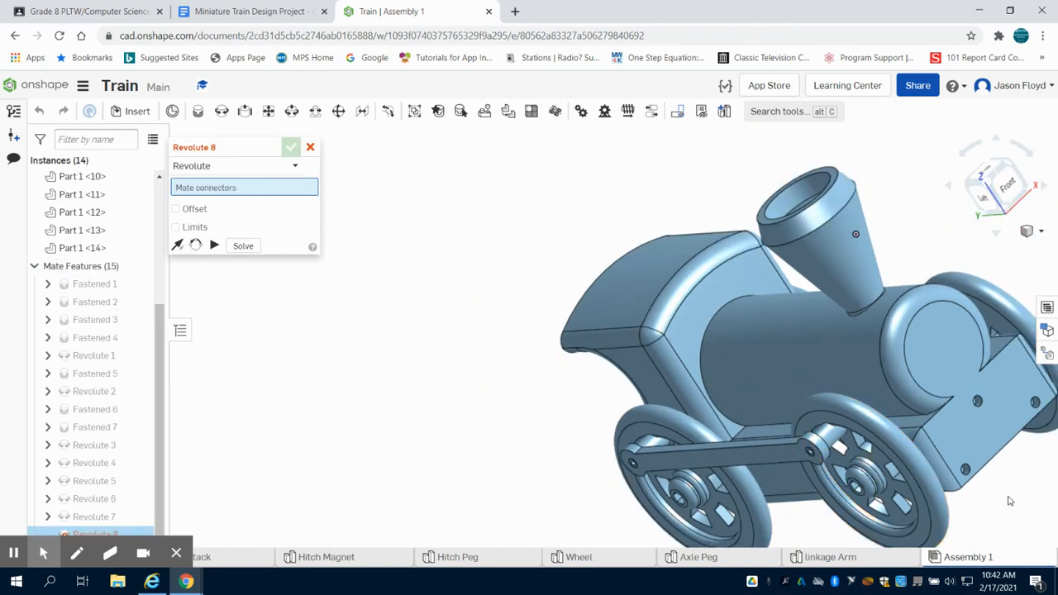
right_drag(1007, 498, 1016, 475)
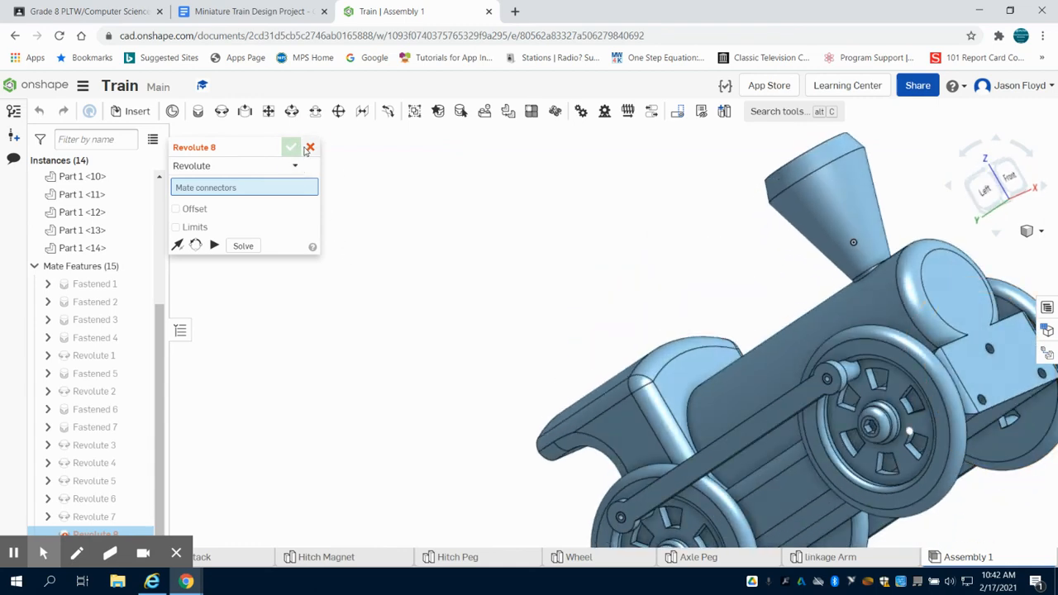
click(309, 148)
Swing the second arm's free end clear of the left-side front wheel and join its hole to that wheel's peg with a revolute mate.
click(783, 380)
drag(744, 328, 735, 273)
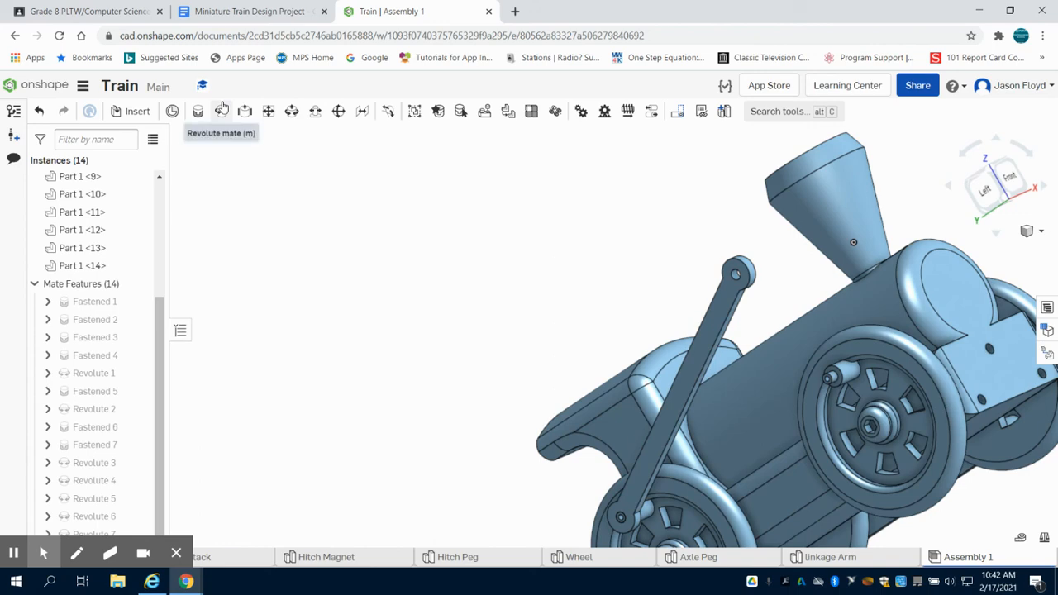
click(222, 111)
scroll(835, 379, up, 5)
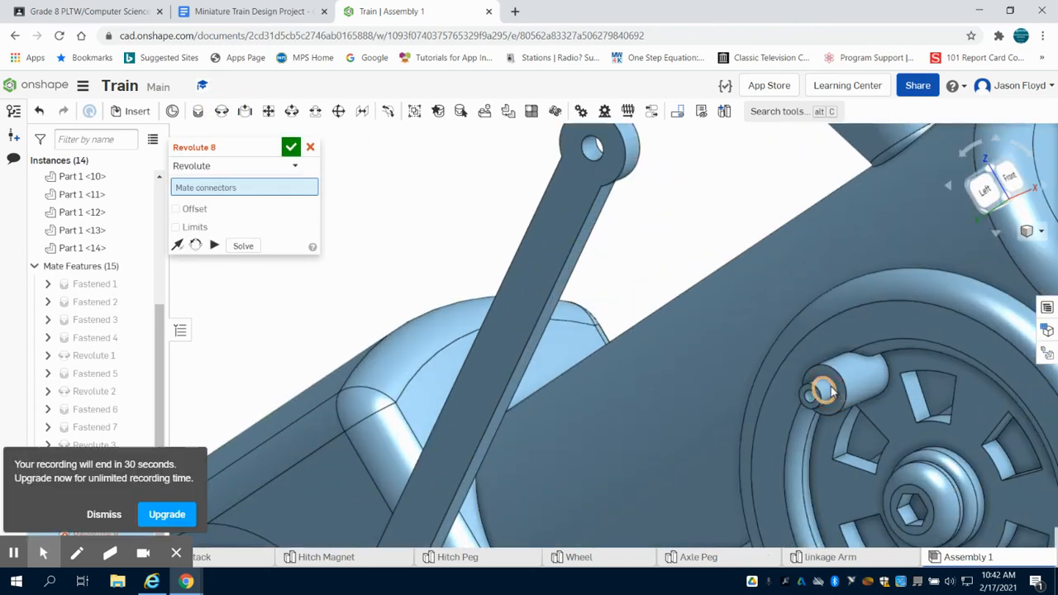
click(831, 392)
scroll(712, 198, down, 5)
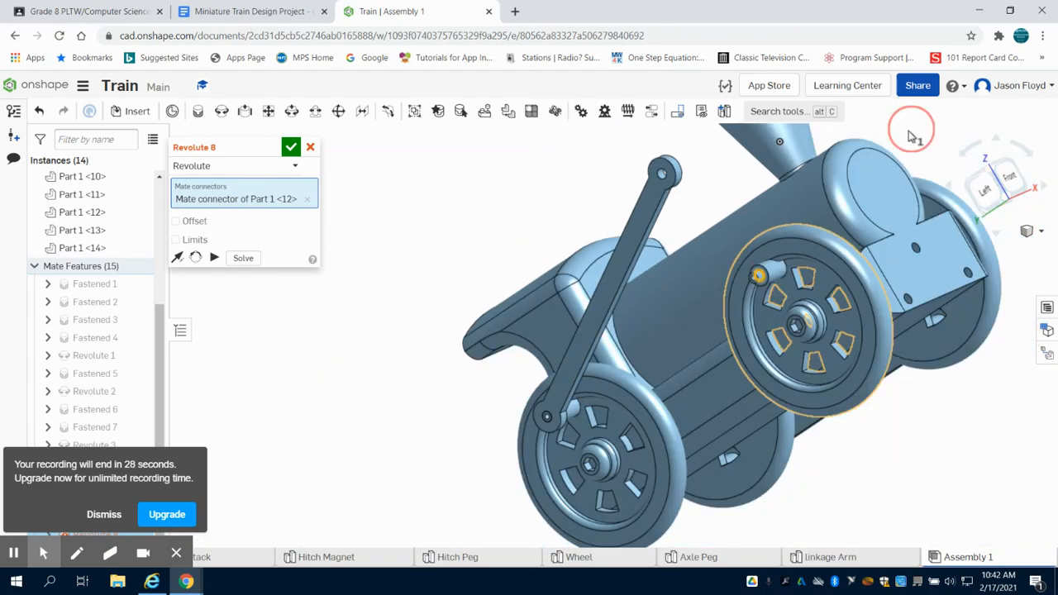
right_drag(908, 131, 807, 225)
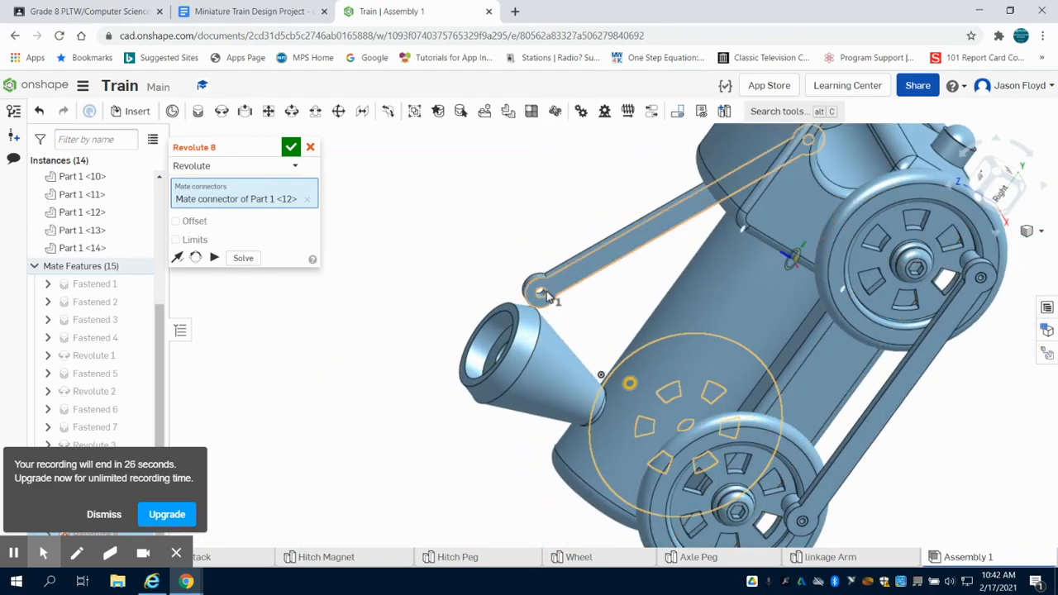
scroll(546, 299, up, 5)
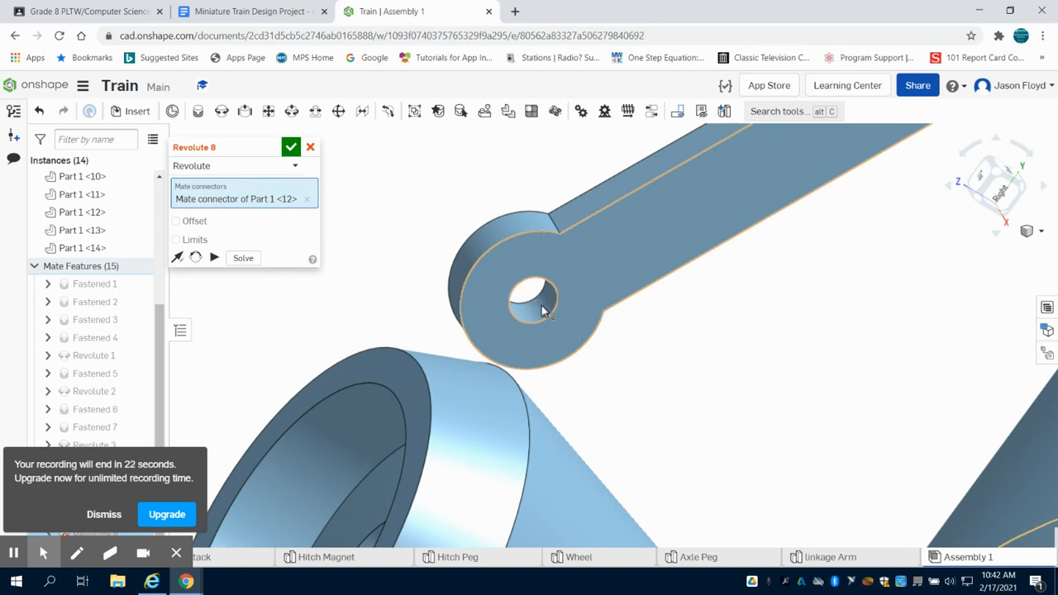
click(543, 311)
click(725, 334)
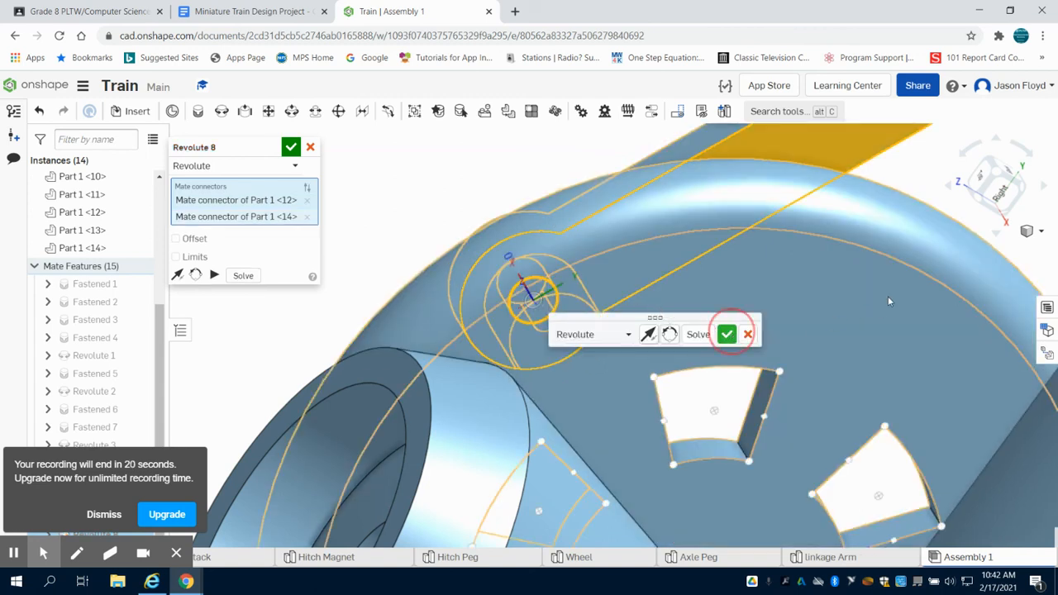
click(998, 174)
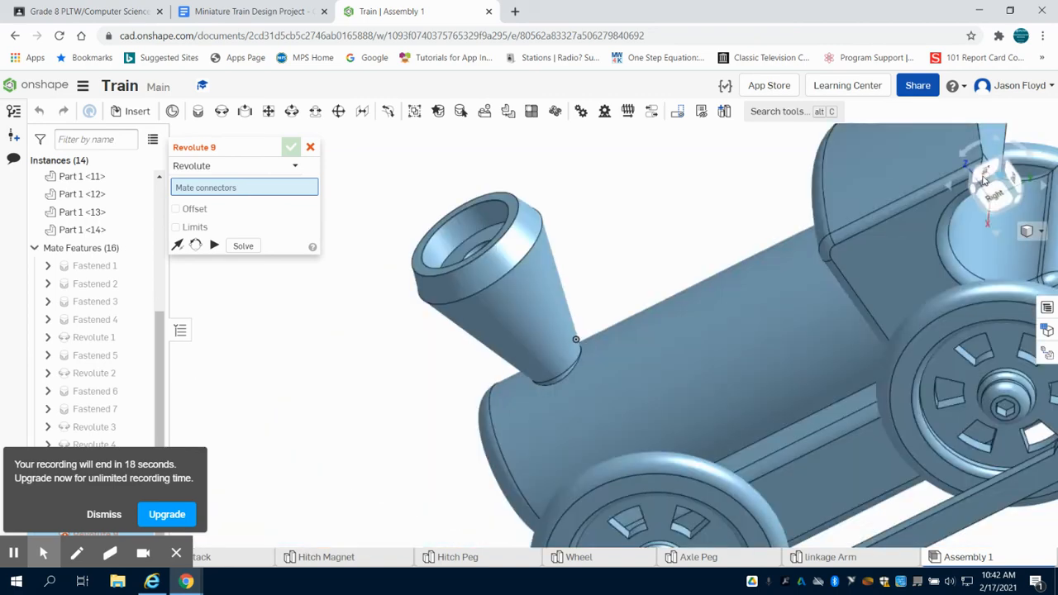
click(312, 146)
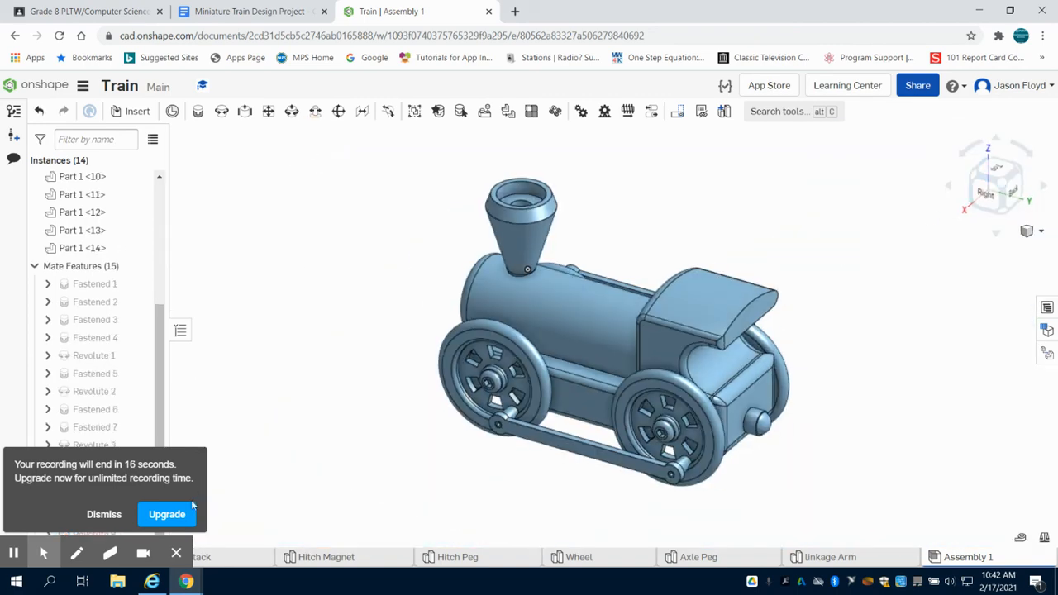